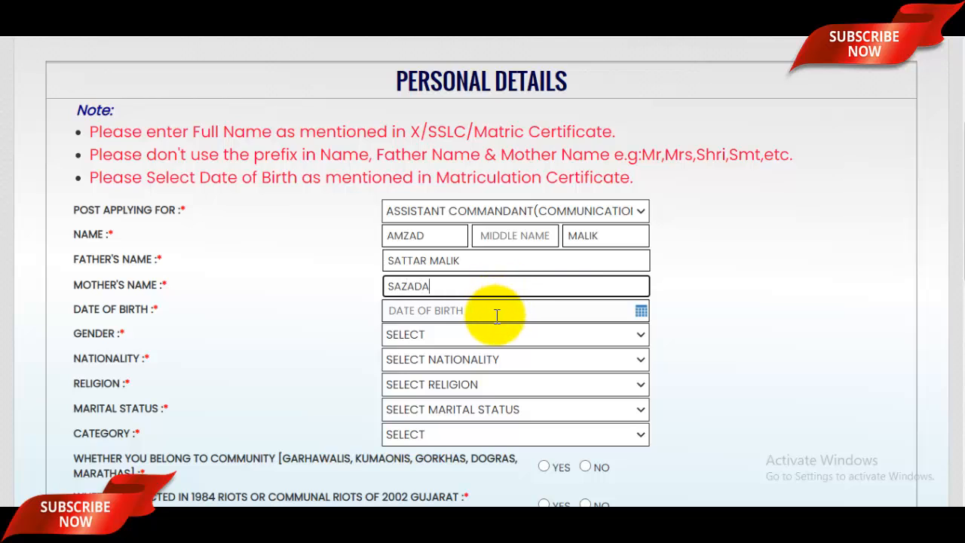
click(495, 312)
click(485, 122)
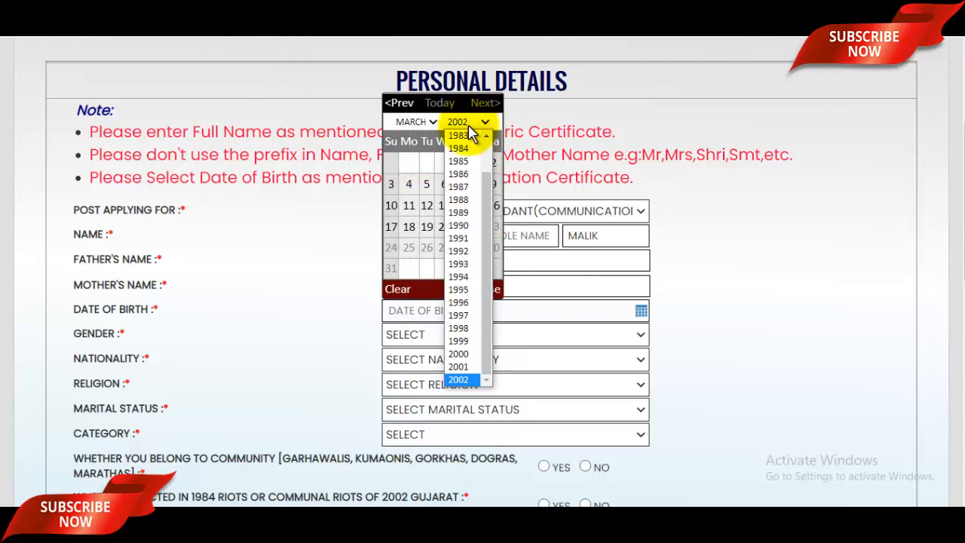
click(475, 316)
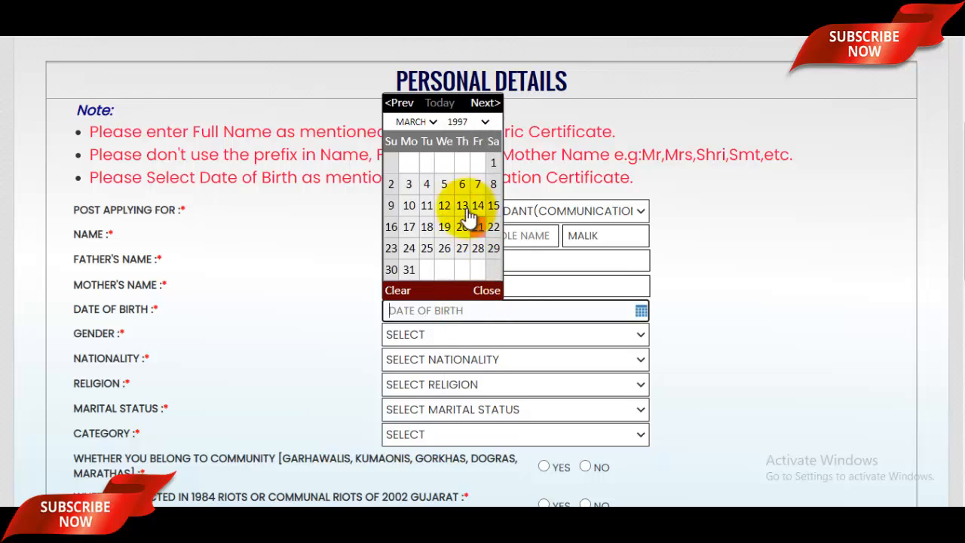
click(418, 122)
click(408, 186)
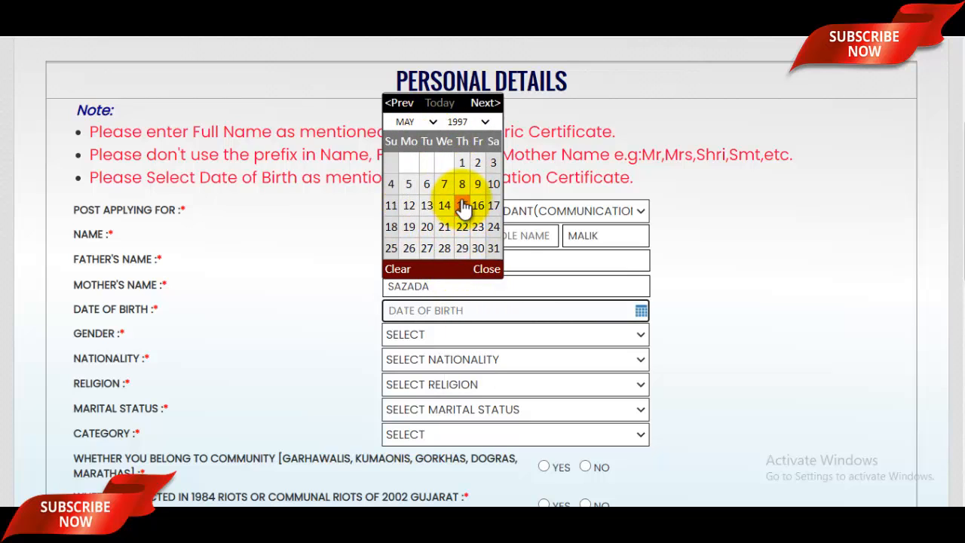
click(477, 162)
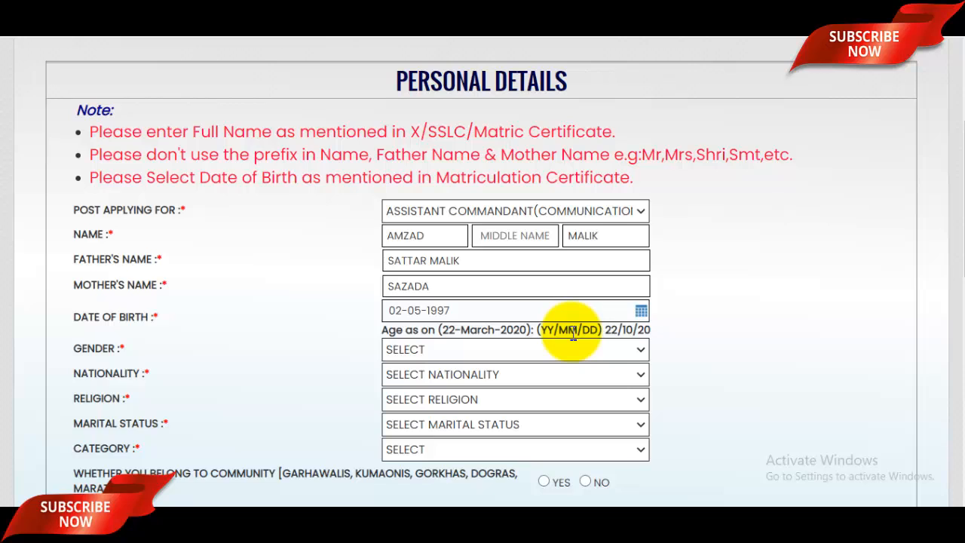
Step: Choose MALE, INDIAN, MUSLIM, UNMARRIED and GENERAL for gender, nationality, religion, marital status and category
scroll(498, 313, down, 1)
click(443, 278)
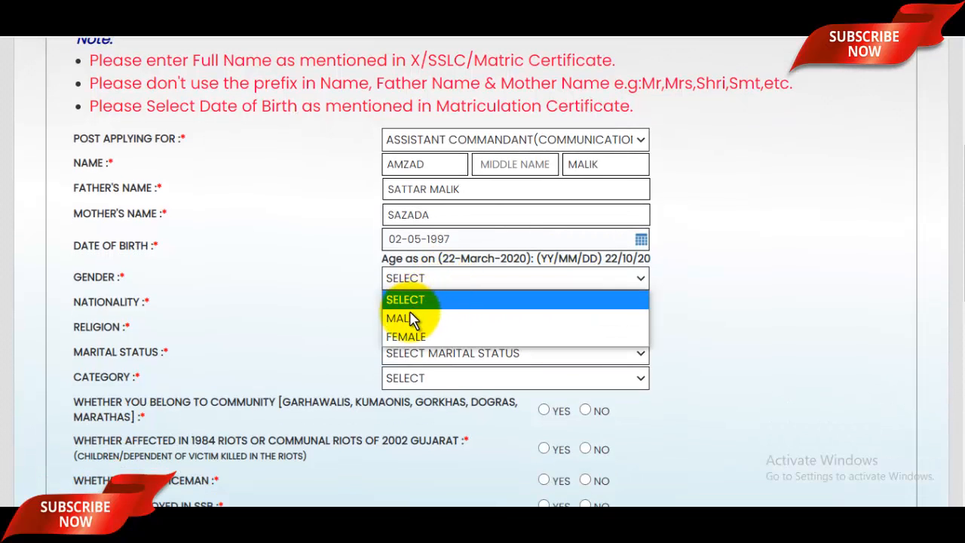
click(410, 319)
click(422, 303)
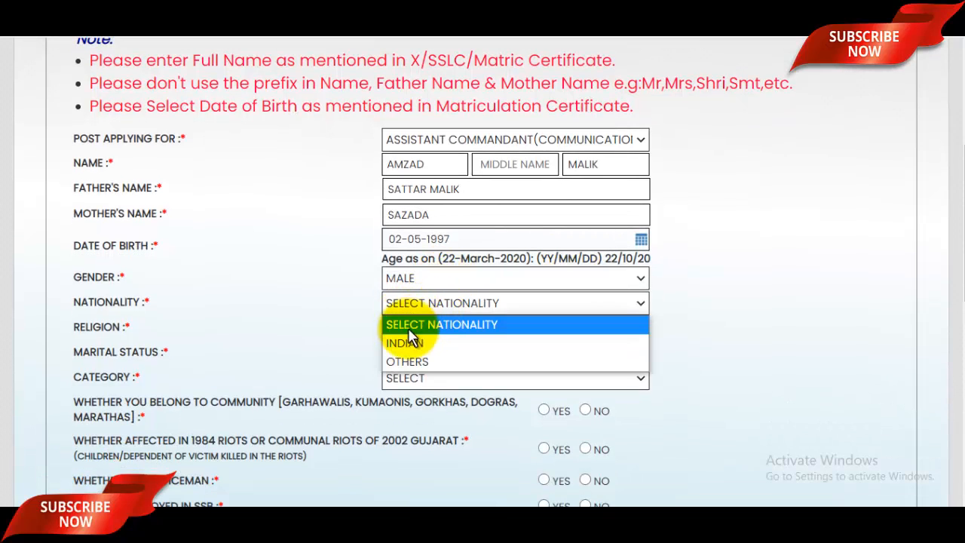
click(407, 343)
click(457, 332)
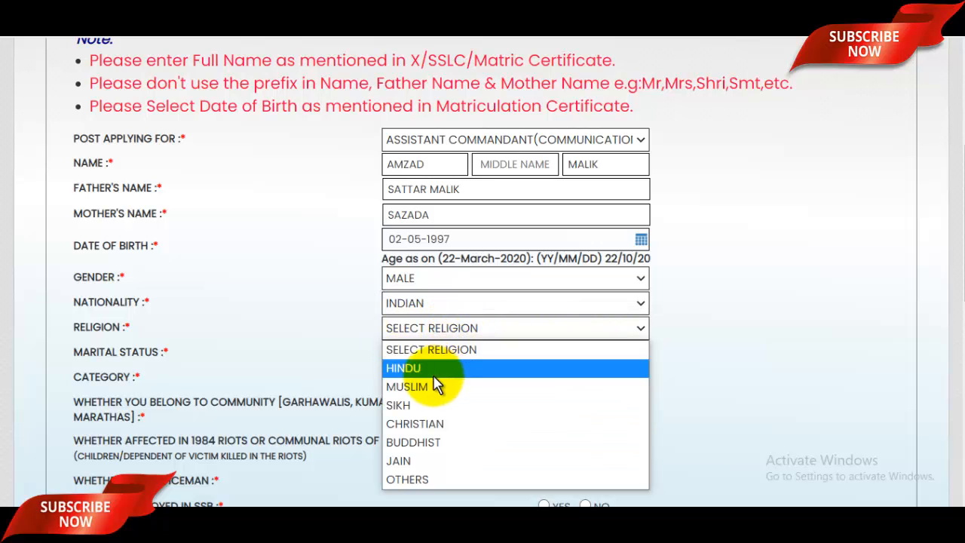
click(437, 385)
scroll(468, 340, down, 1)
click(455, 289)
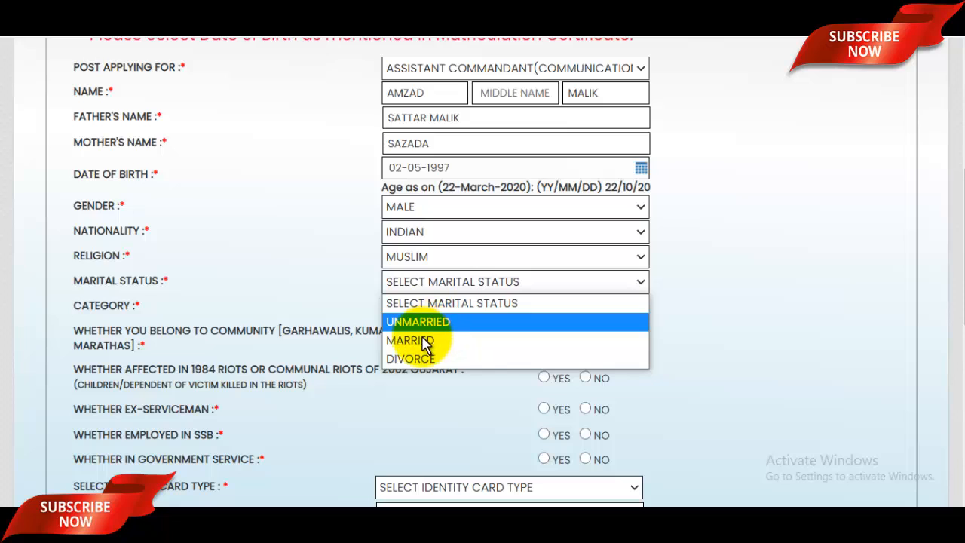
click(422, 325)
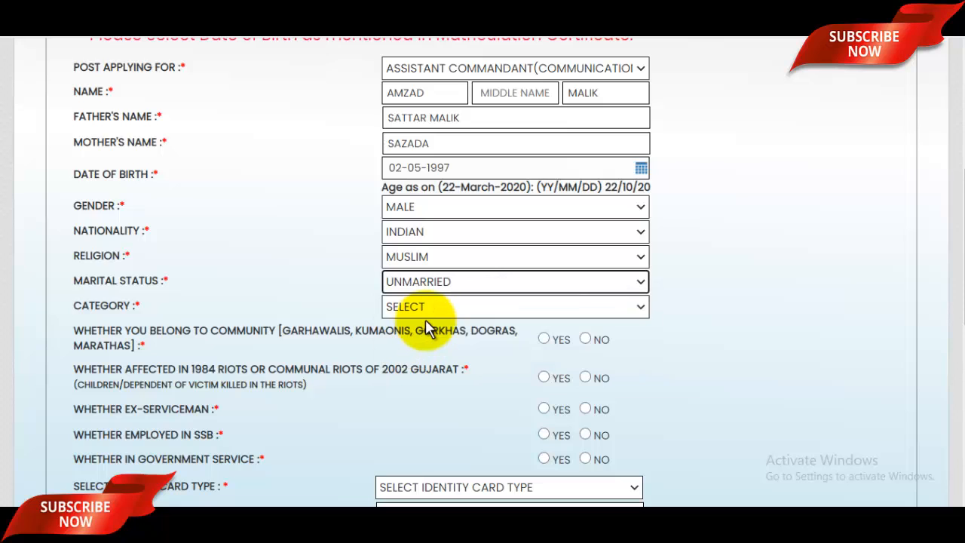
click(430, 311)
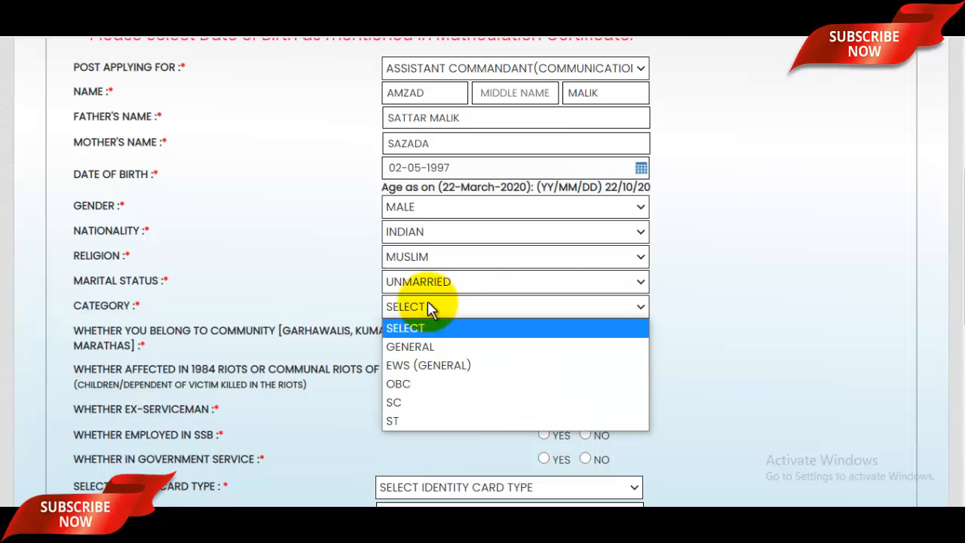
click(413, 349)
scroll(513, 305, down, 2)
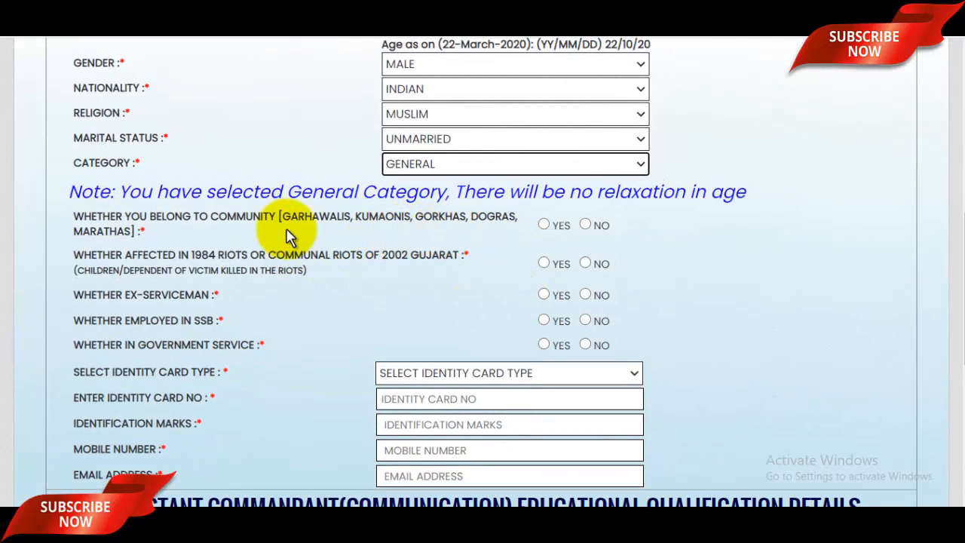
Step: Answer NO to the community, 1984 riots, ex-serviceman and SSB employment questions
drag(246, 216, 442, 211)
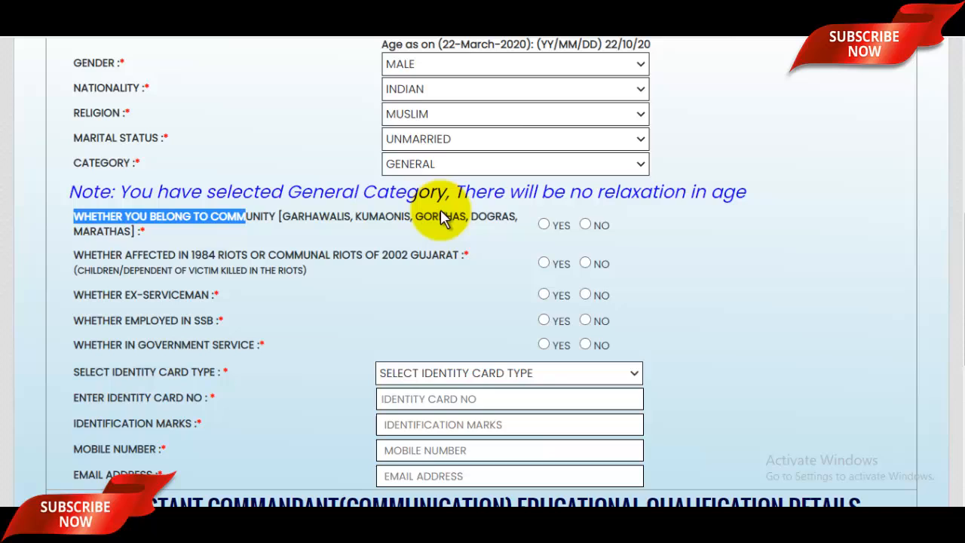
click(585, 225)
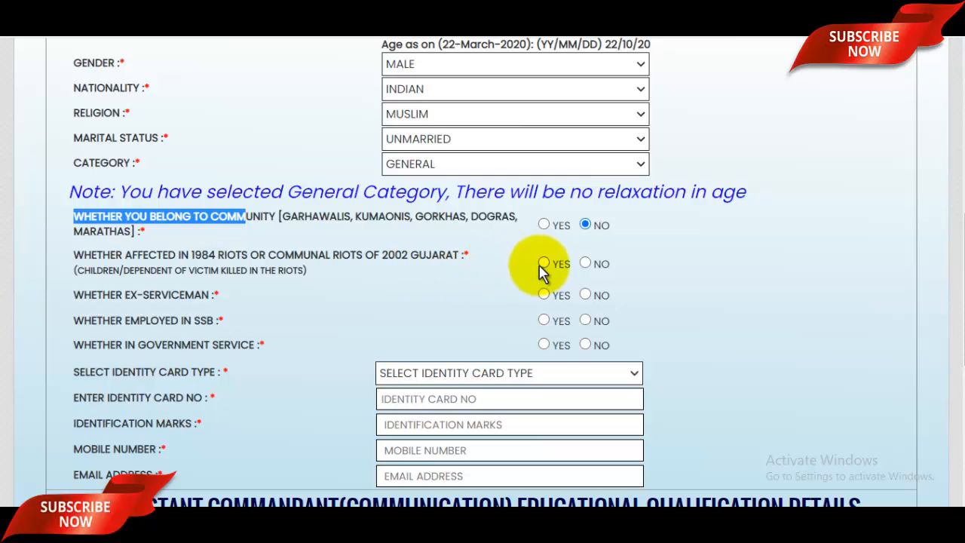
click(585, 263)
scroll(587, 262, down, 1)
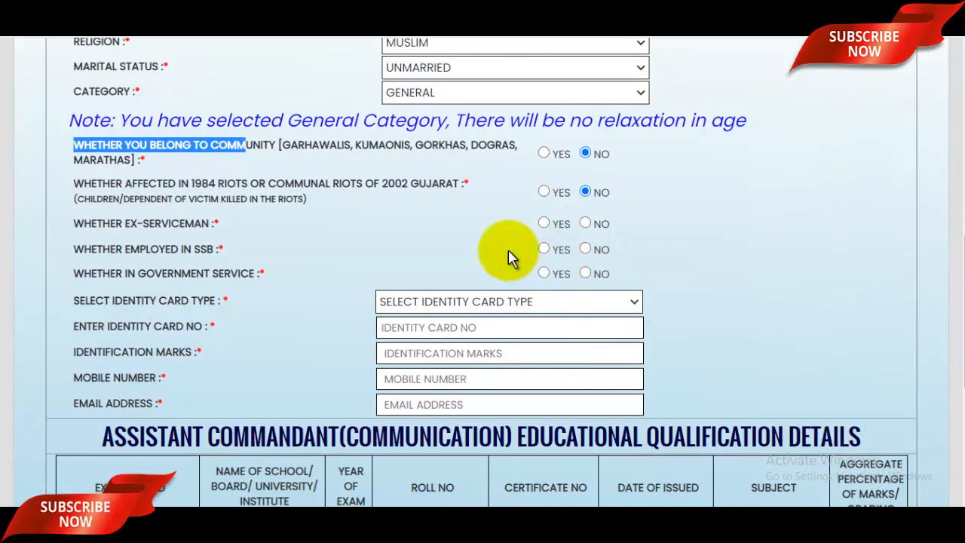
click(585, 224)
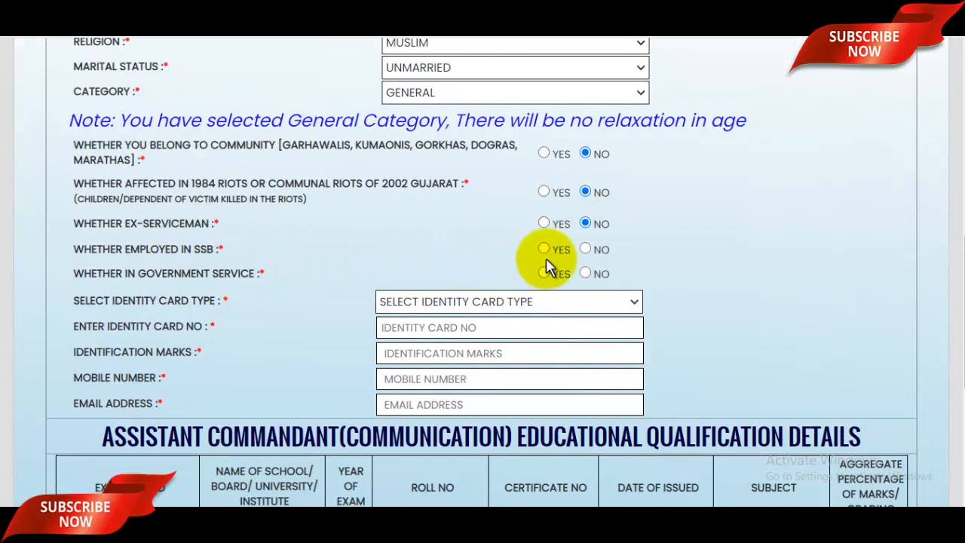
click(586, 251)
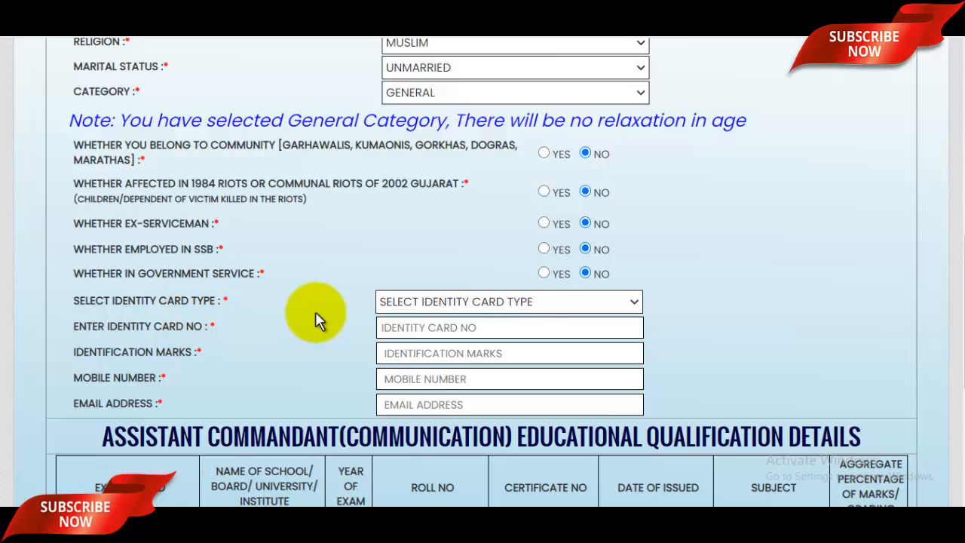
Step: Set identity card type to AADHAR CARD and identification marks to 'MOLE ON MY CHICK'
click(529, 307)
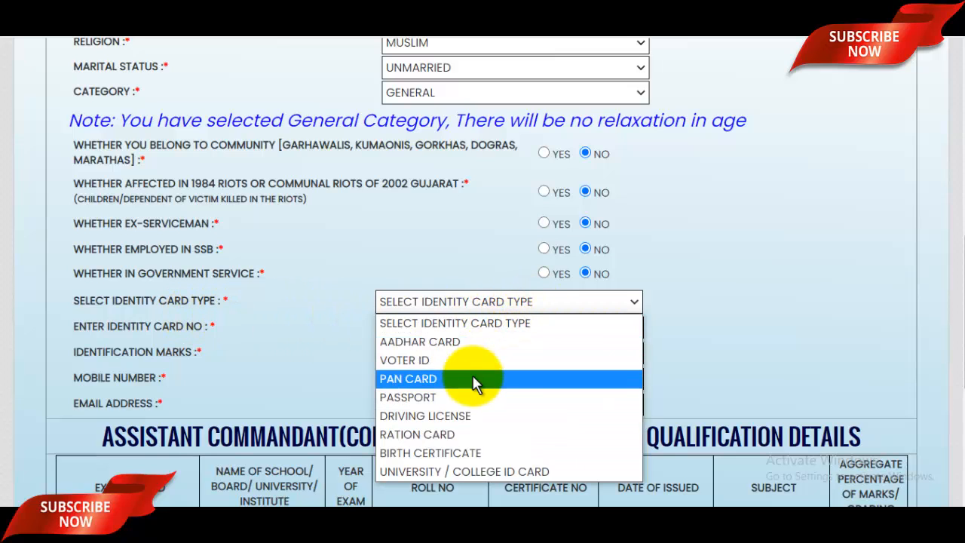
click(449, 340)
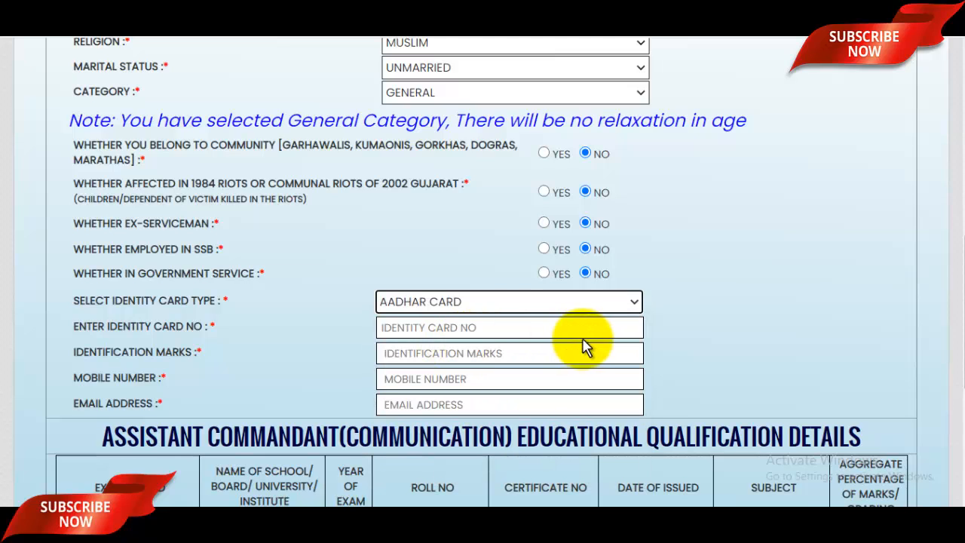
click(468, 332)
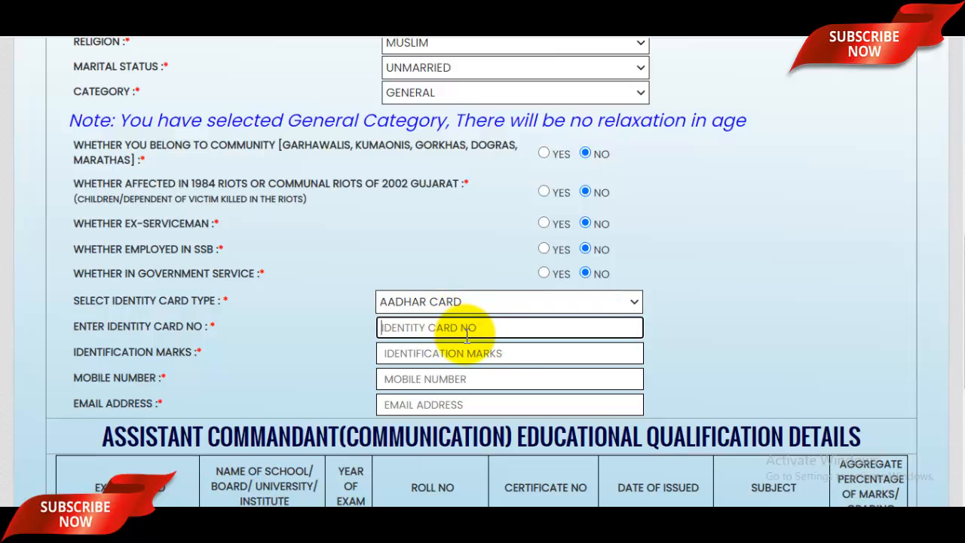
scroll(499, 330, down, 2)
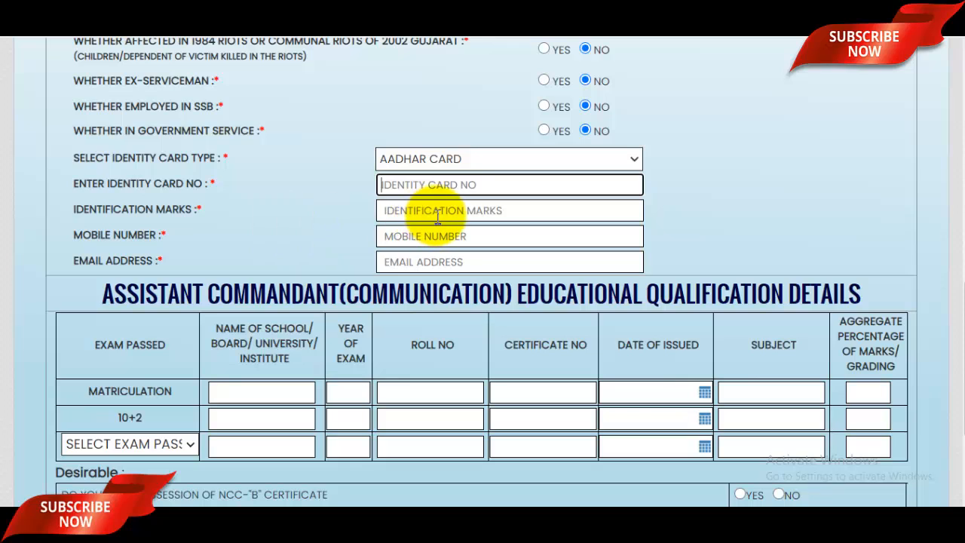
click(437, 216)
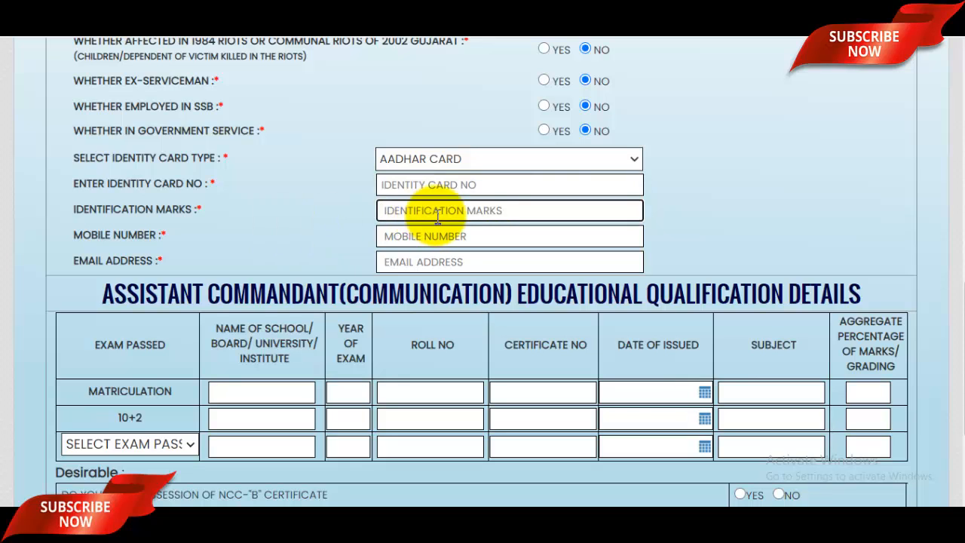
text(MOLE )
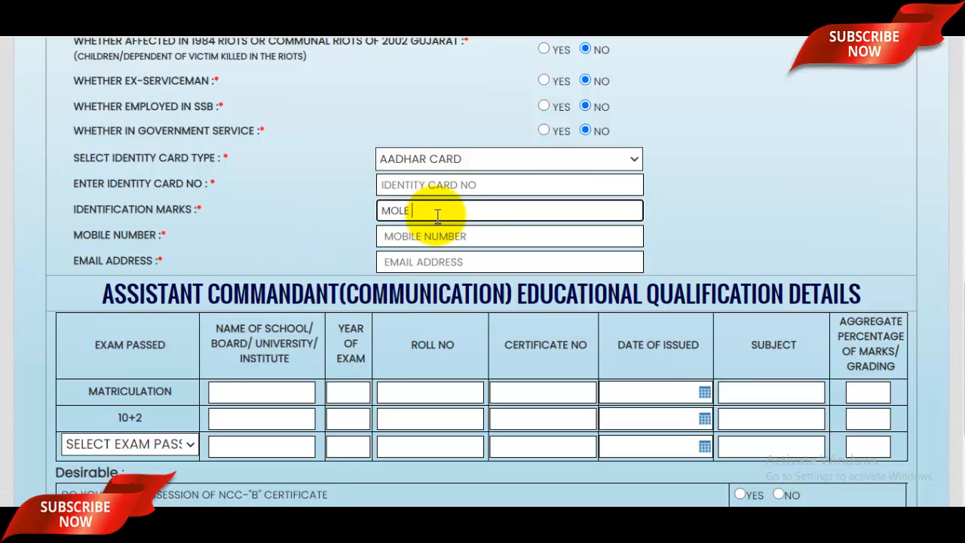
text(ON MY CHICK)
Step: Fill in the applicant's e-mail address
click(429, 236)
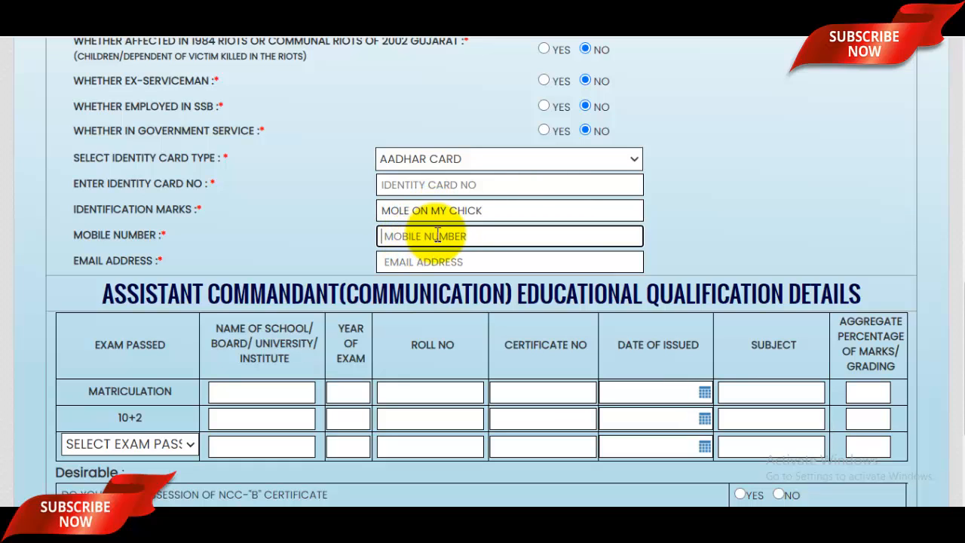
click(431, 261)
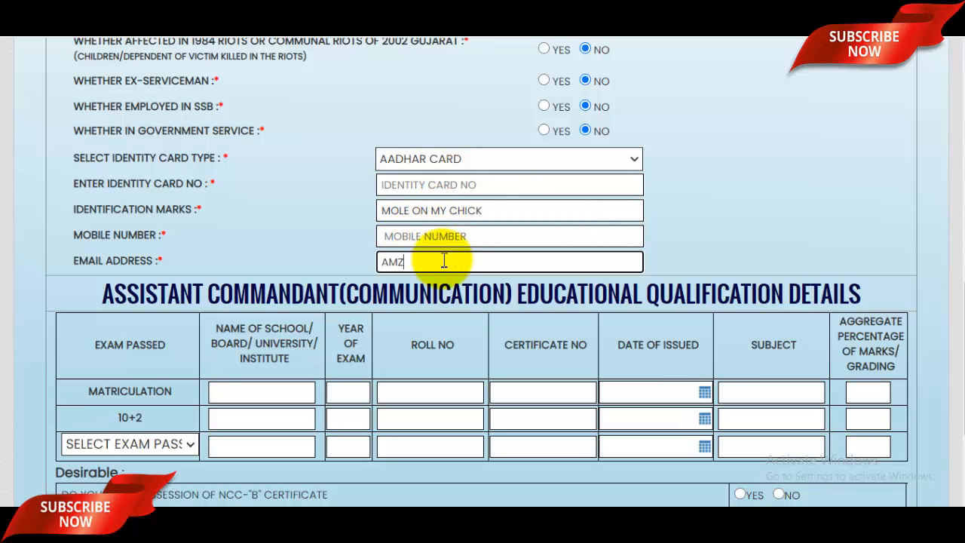
Step: Enter the Matriculation board UP BOARD plus its roll and certificate numbers
scroll(430, 258, down, 1)
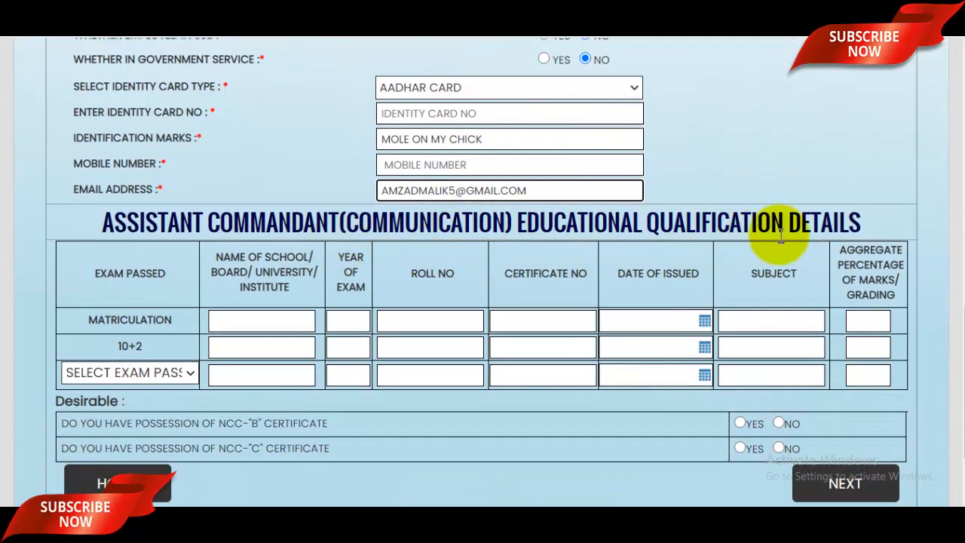
click(262, 321)
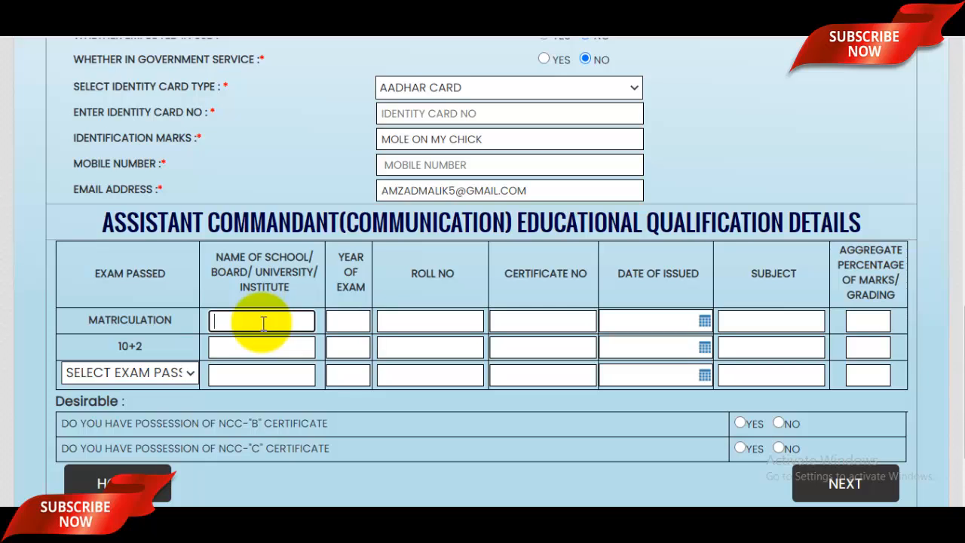
text(UP BOIAR)
text(ARD)
click(338, 326)
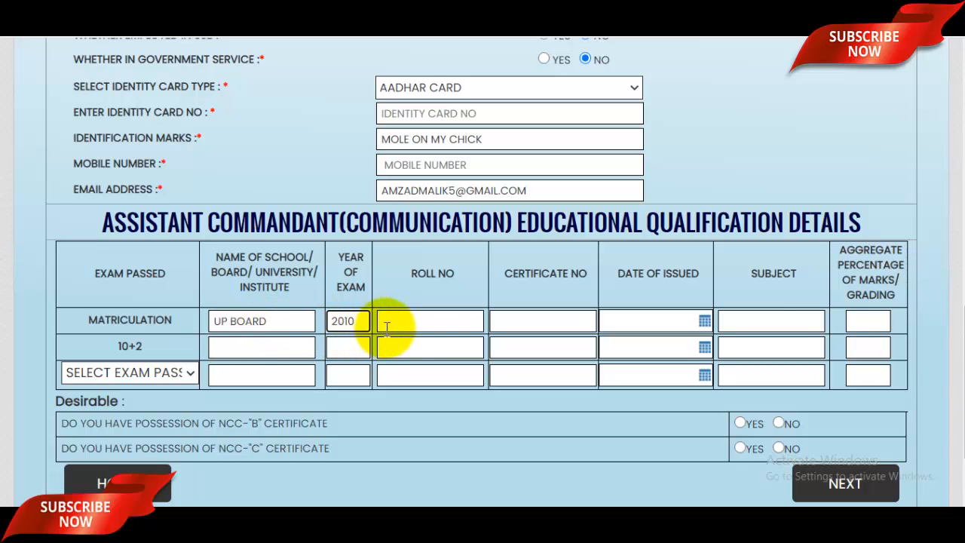
click(422, 320)
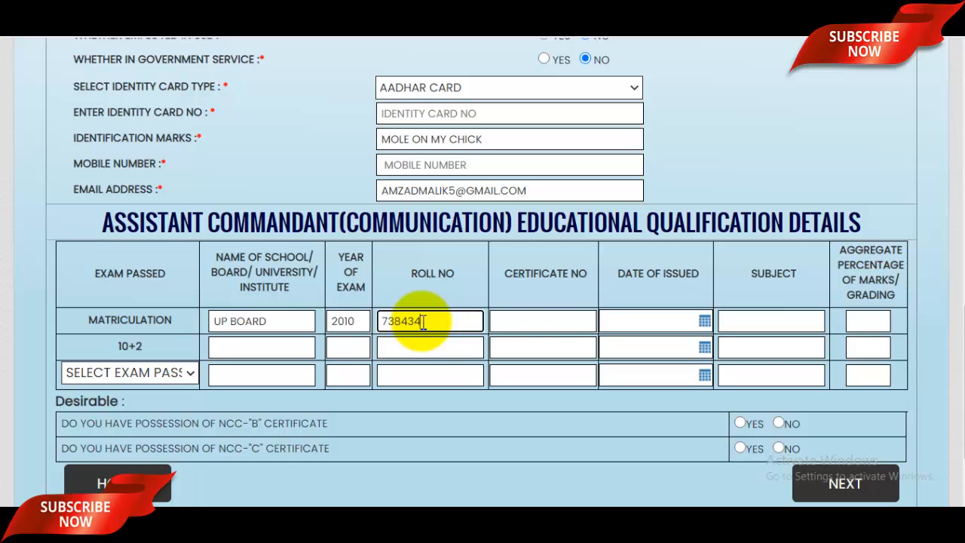
click(562, 322)
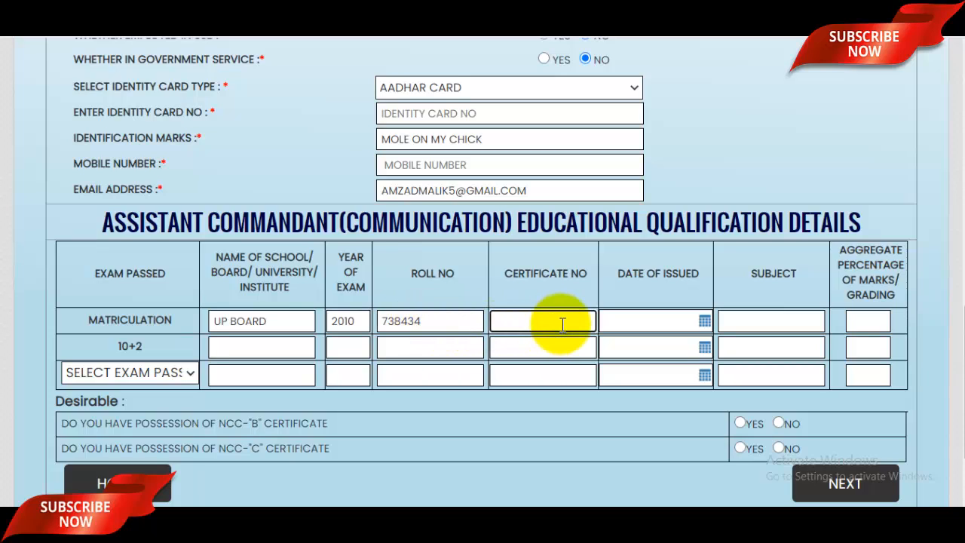
Step: Give the Matriculation row issue date 21-07-2010, subject ALL SUBJECT and its aggregate
click(704, 321)
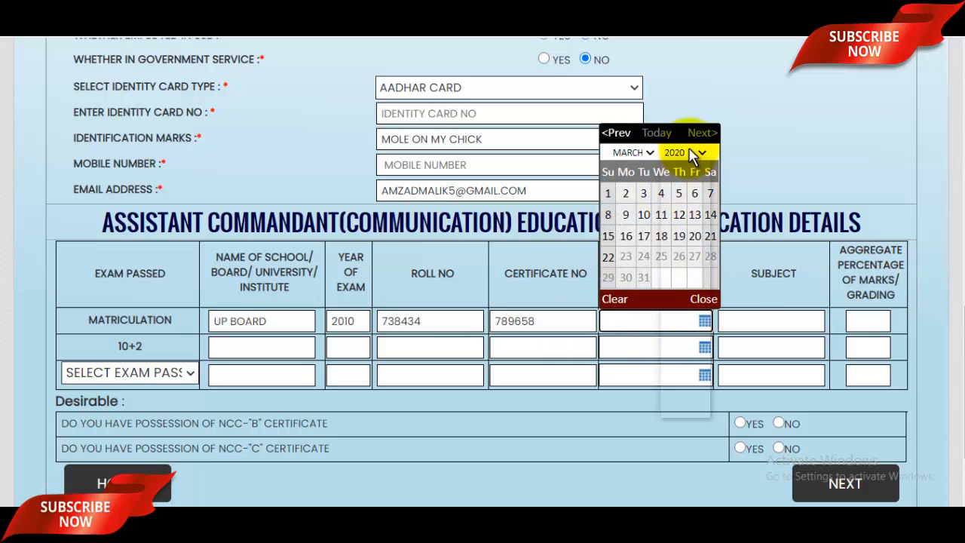
click(690, 152)
click(677, 308)
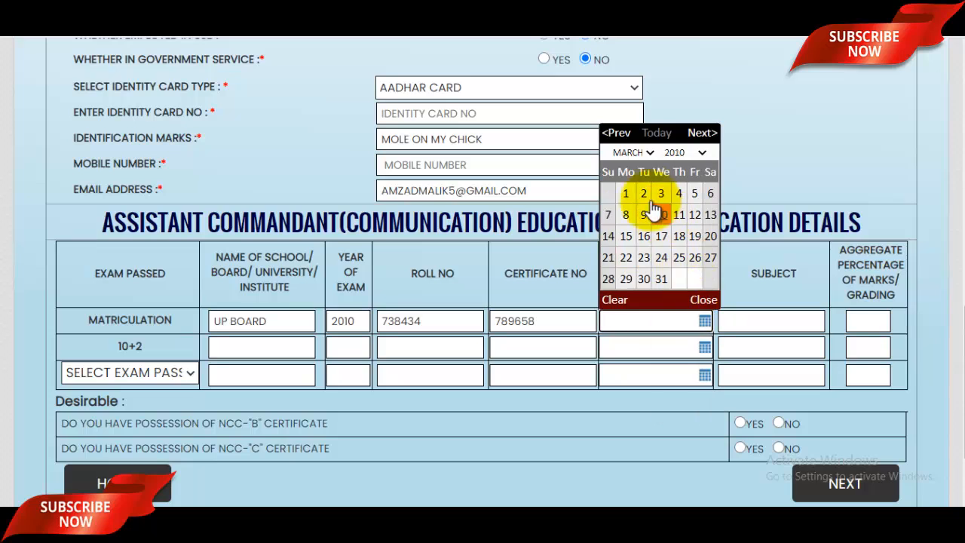
click(627, 153)
click(629, 244)
click(663, 256)
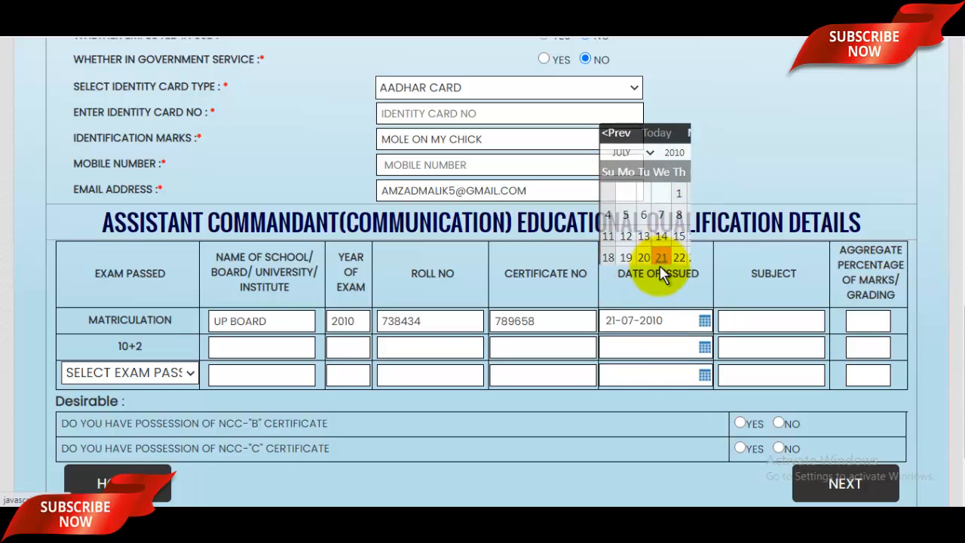
click(722, 322)
text(ALL SUBJECT)
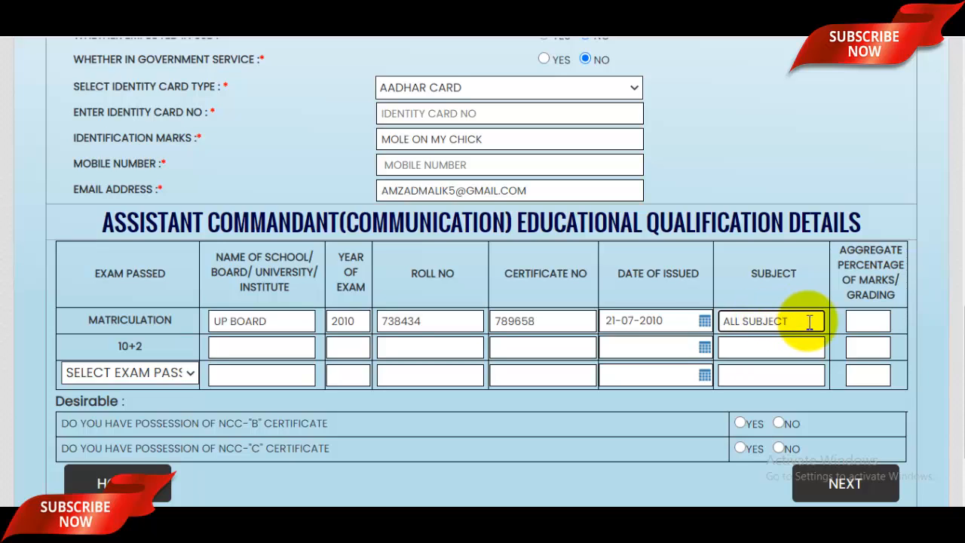
click(881, 321)
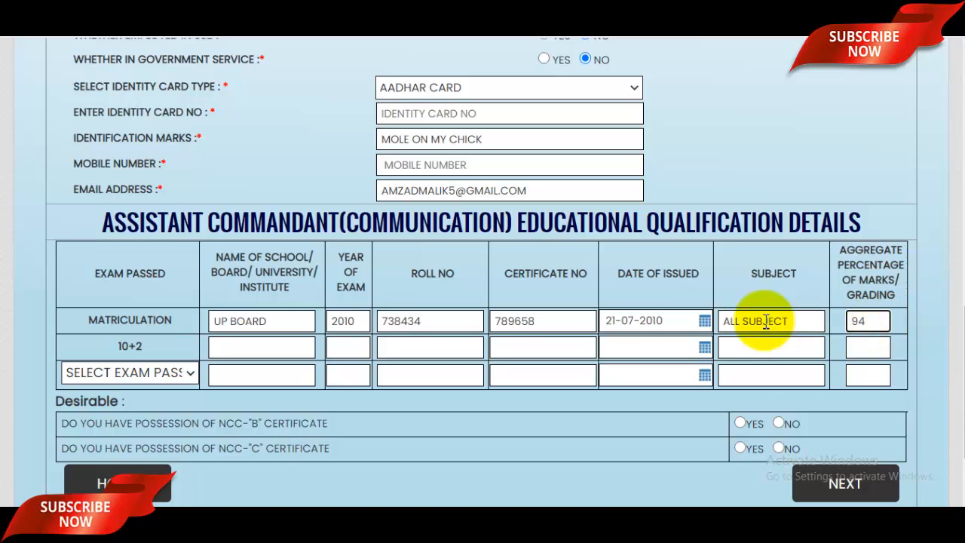
Step: Fill the 10+2 row with UP BOARD, year 2012, roll number, PCB and 92
click(290, 345)
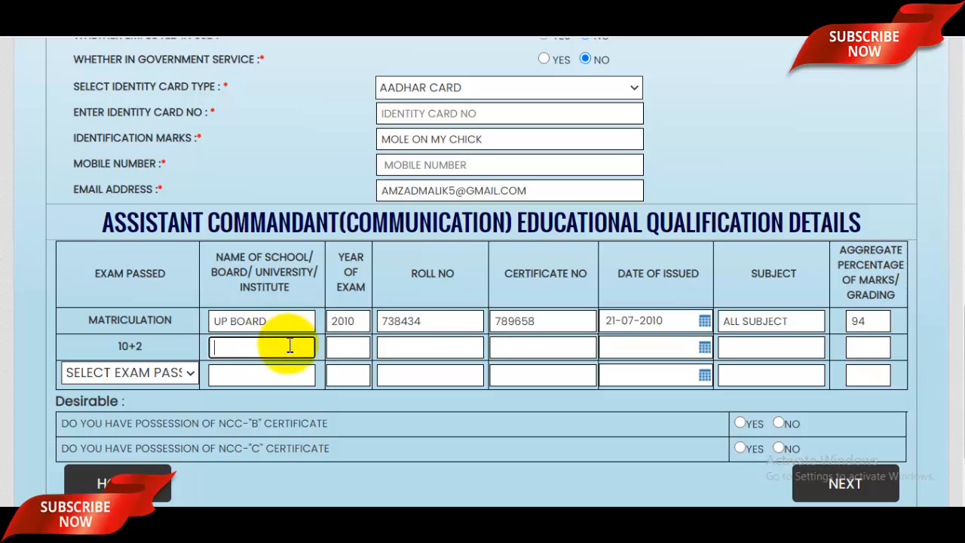
text(UP BOARD)
click(348, 354)
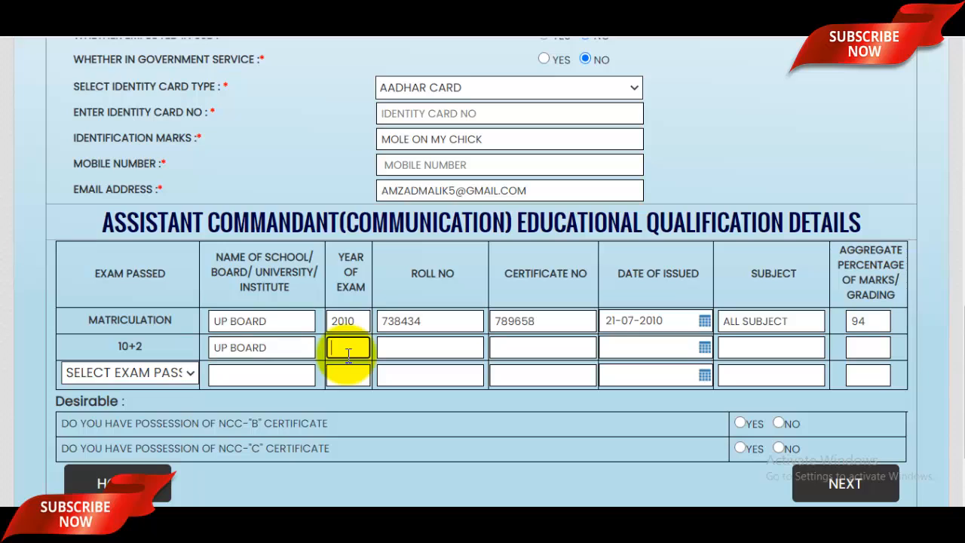
text(2012)
click(404, 354)
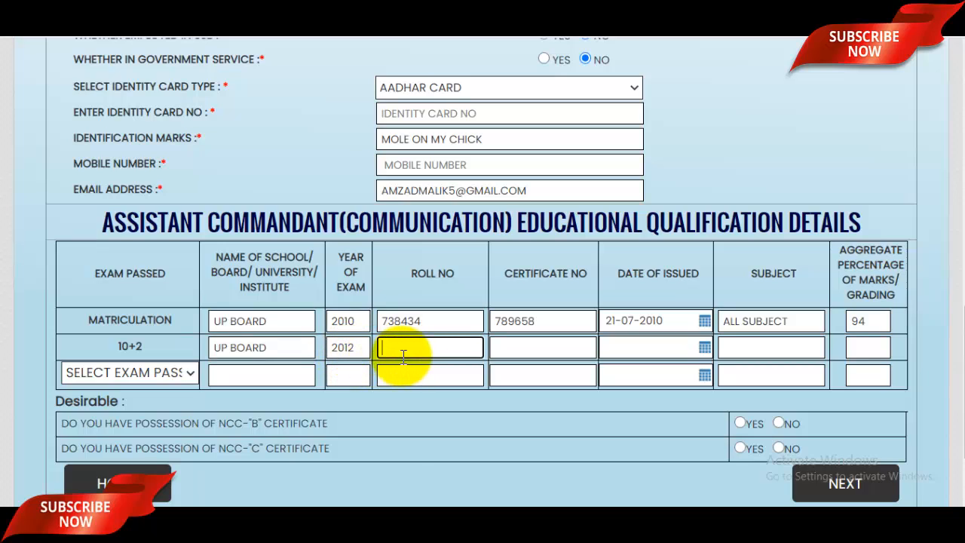
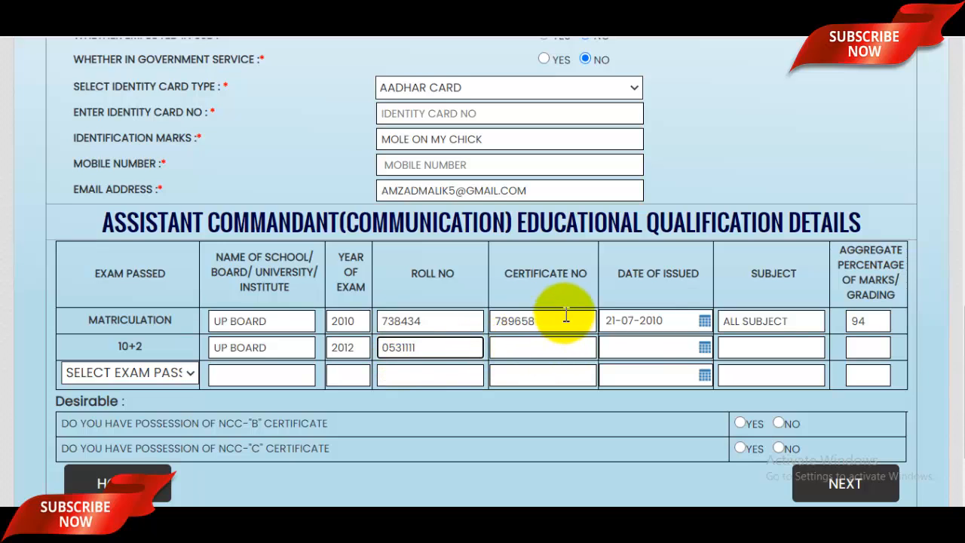
click(571, 346)
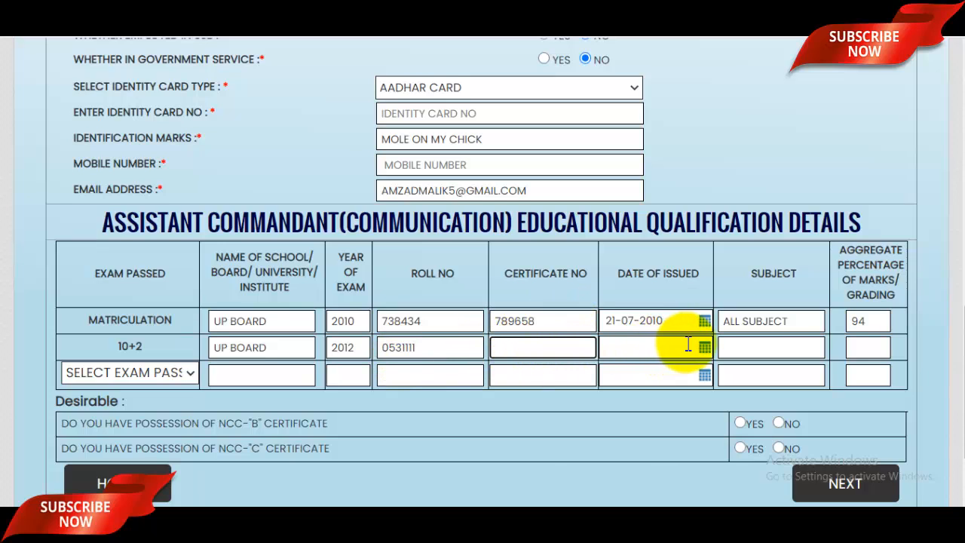
click(796, 352)
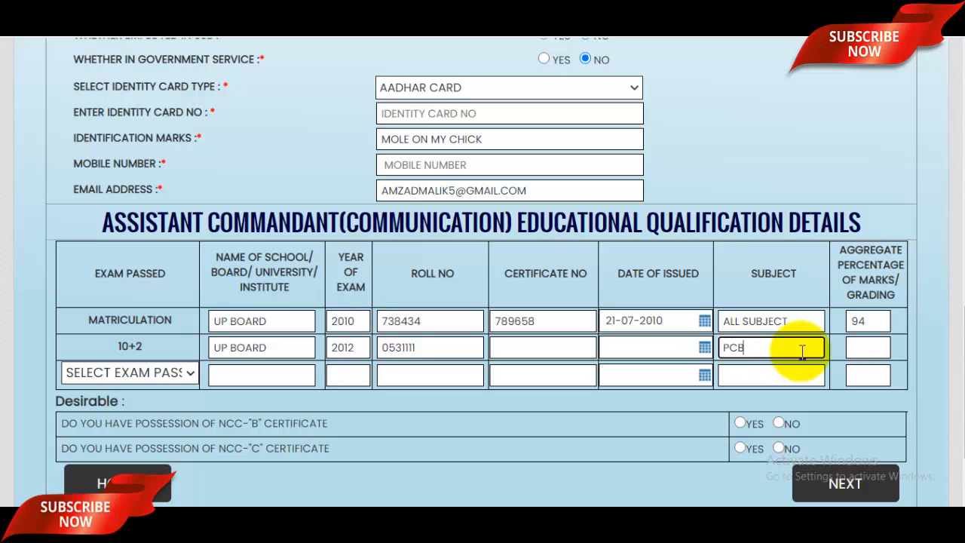
click(868, 346)
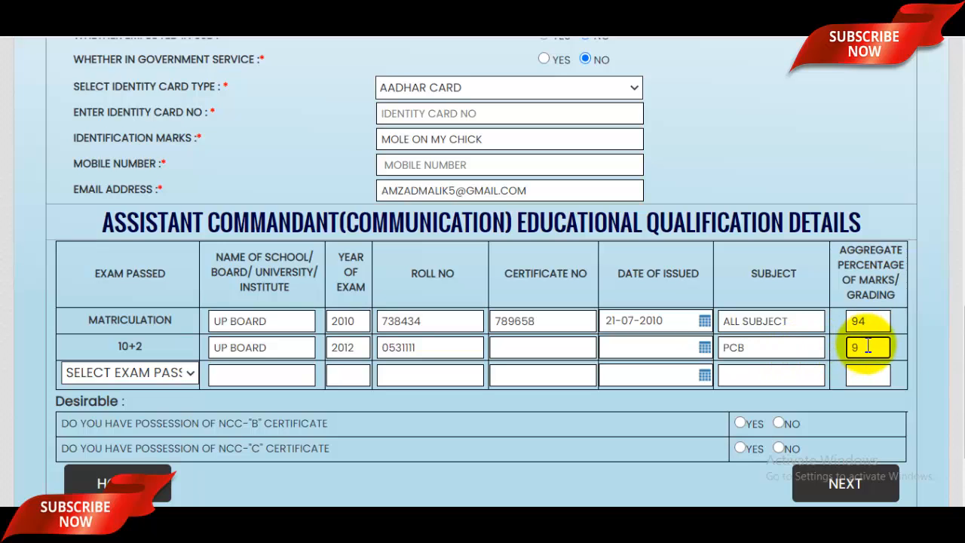
scroll(398, 324, down, 1)
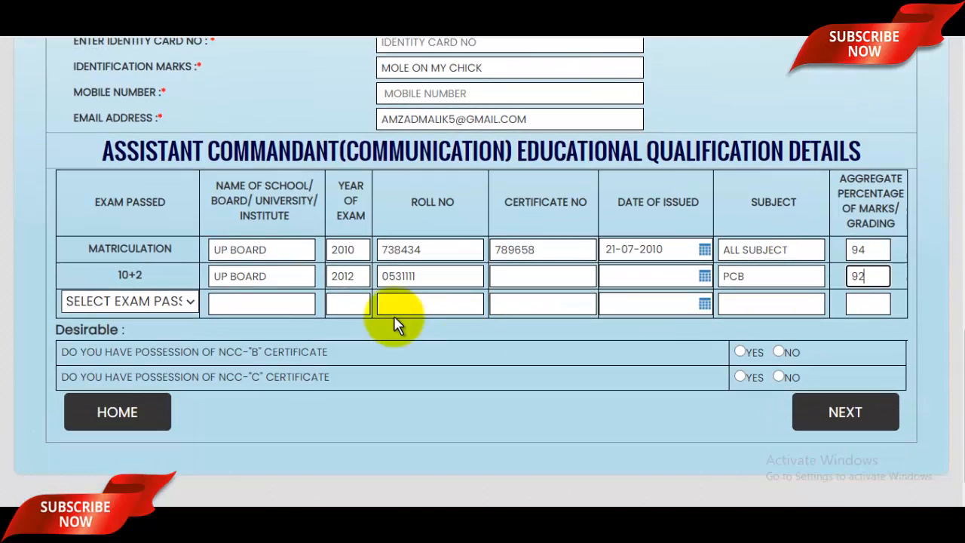
Step: Add DEGREE IN TELECOMMUNICATION ENGINEERING as third qualification with year, certificate NA, subject and marks
click(156, 305)
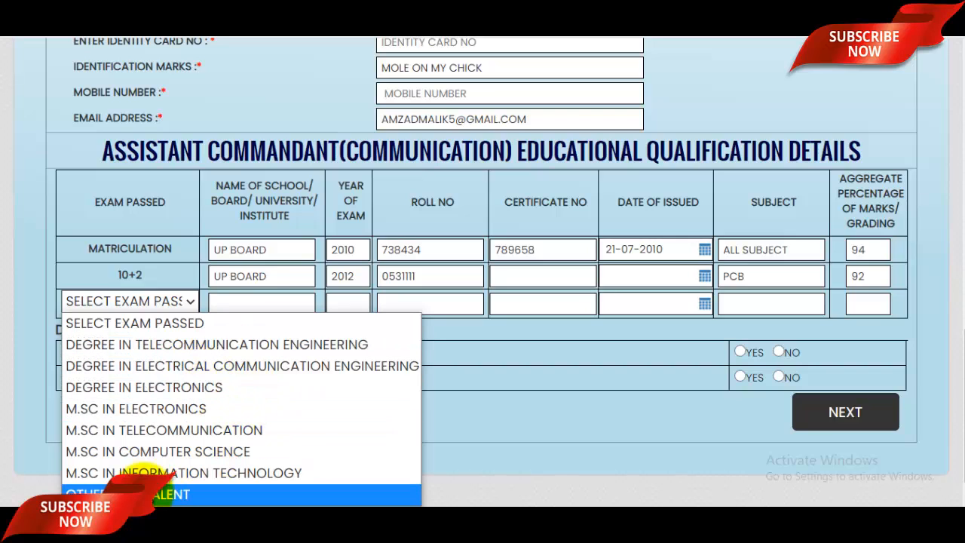
click(185, 346)
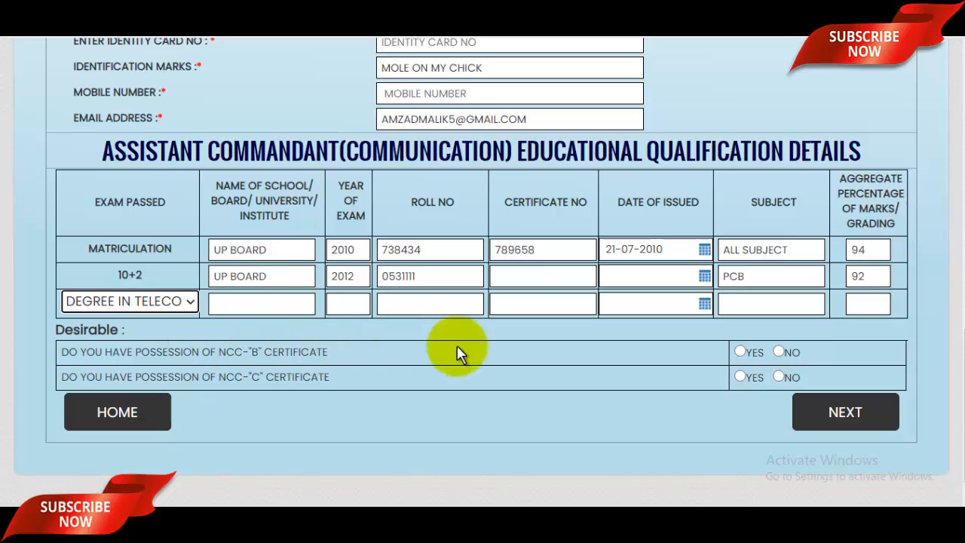
click(272, 303)
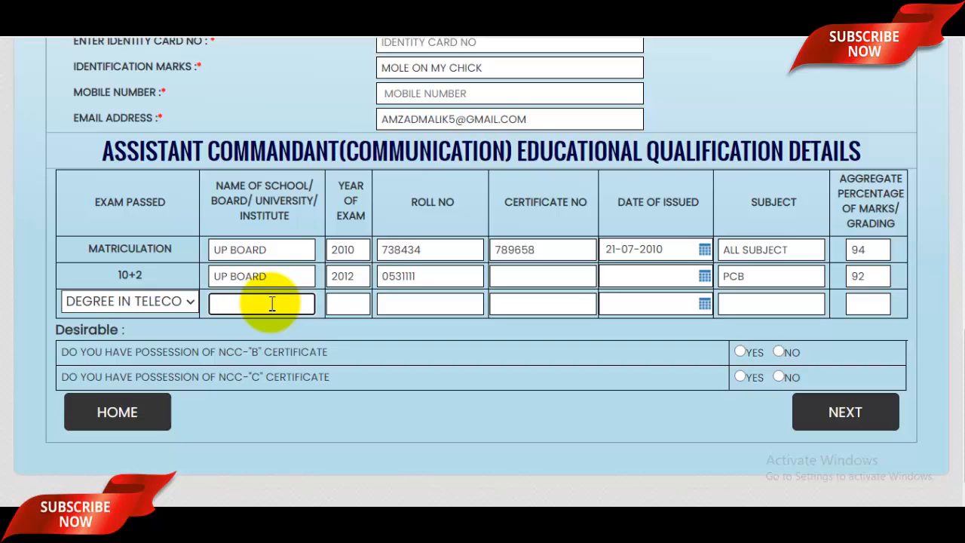
click(347, 305)
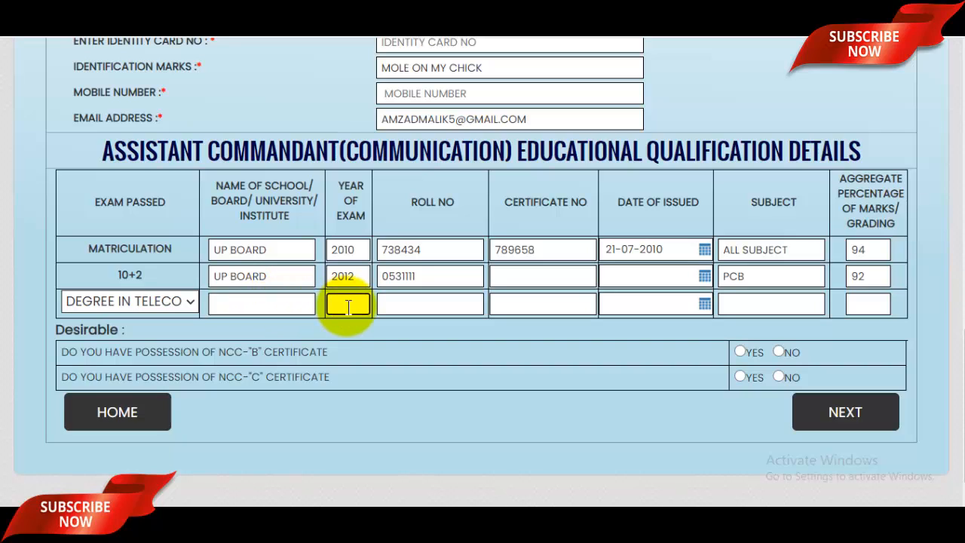
text(2016)
click(419, 303)
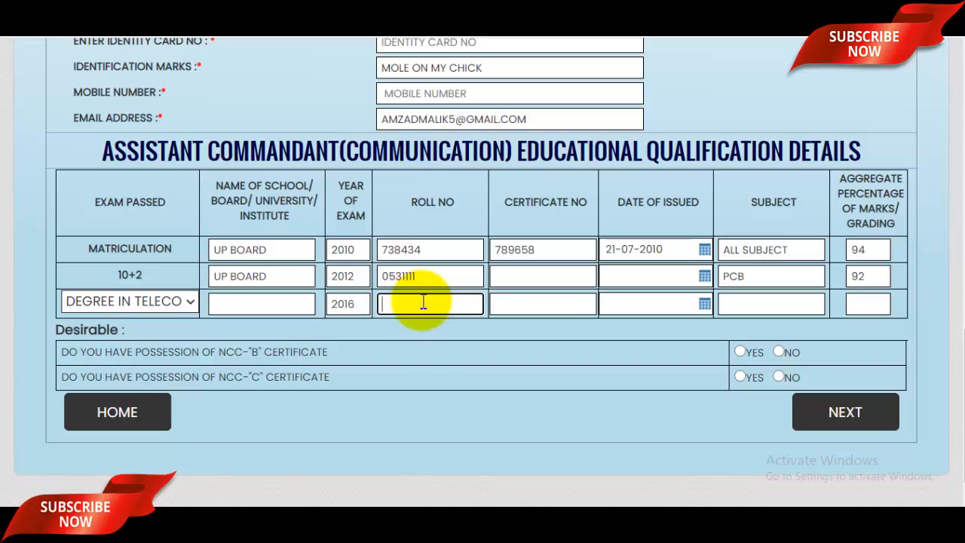
click(549, 309)
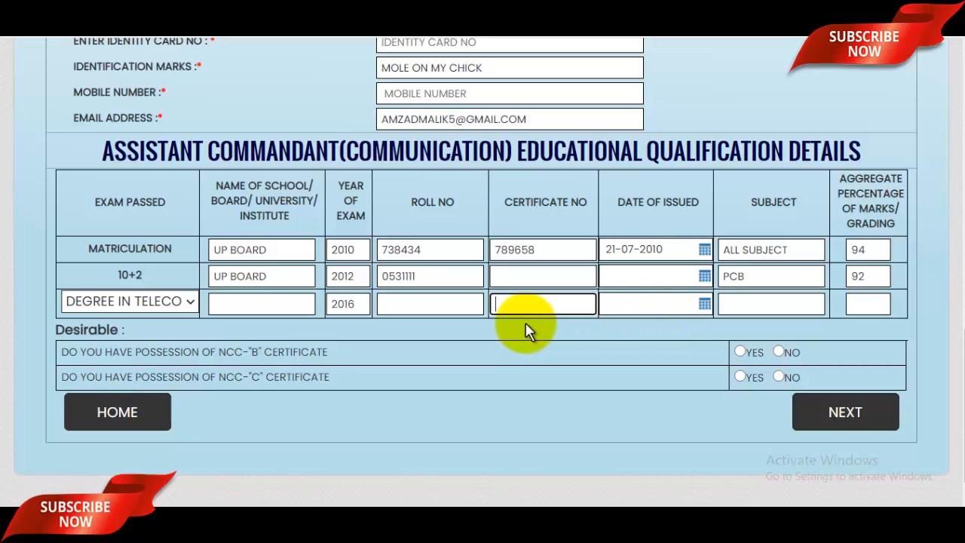
text(NA)
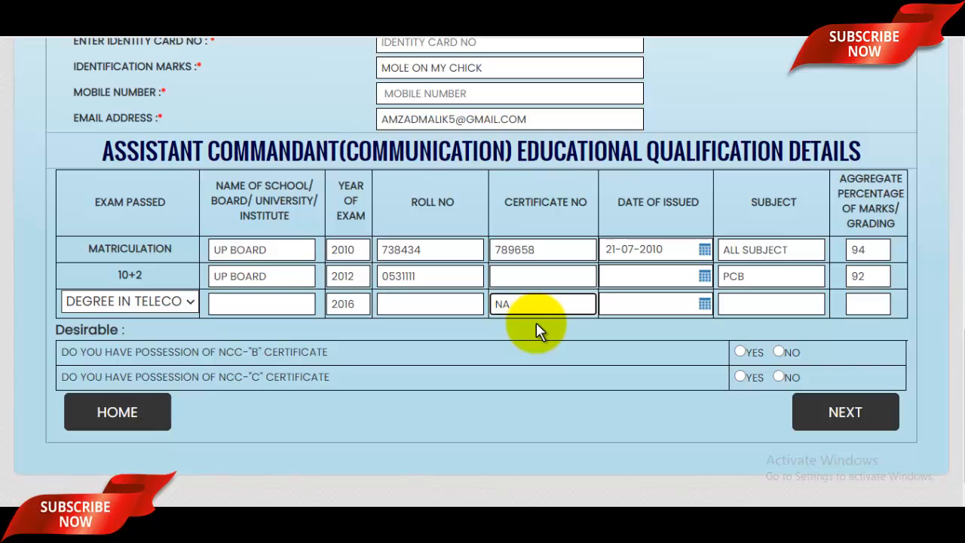
click(765, 300)
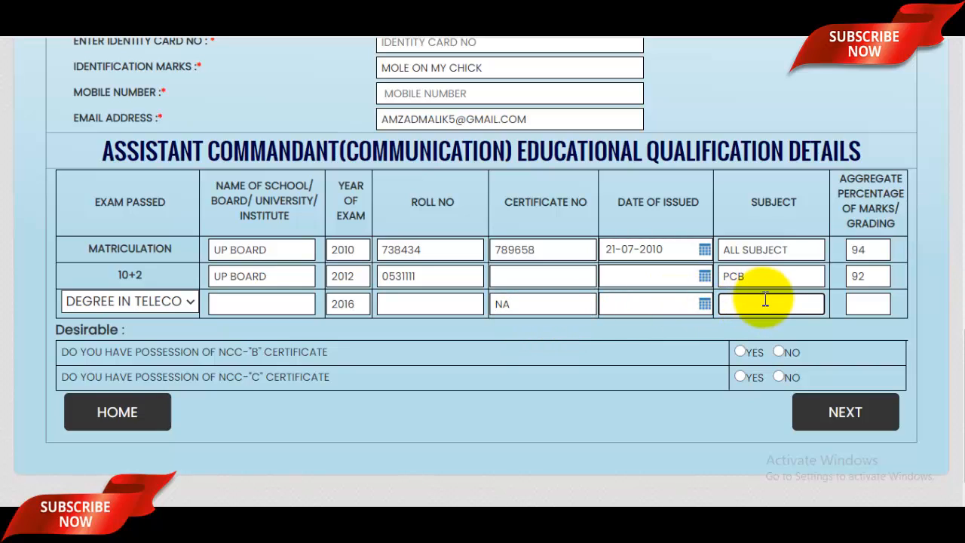
click(879, 300)
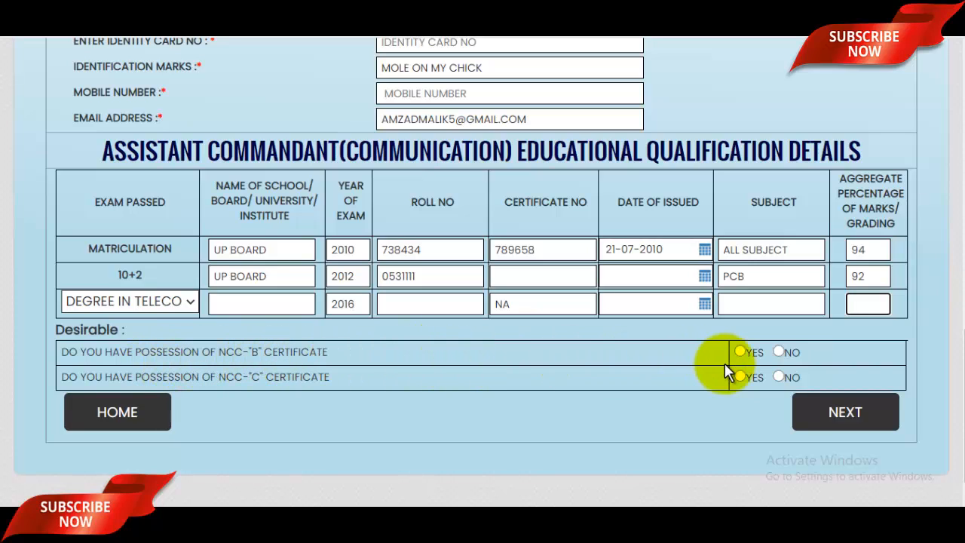
Step: Answer NO to the NCC-B and NCC-C certificate questions and continue to Address Details
click(778, 352)
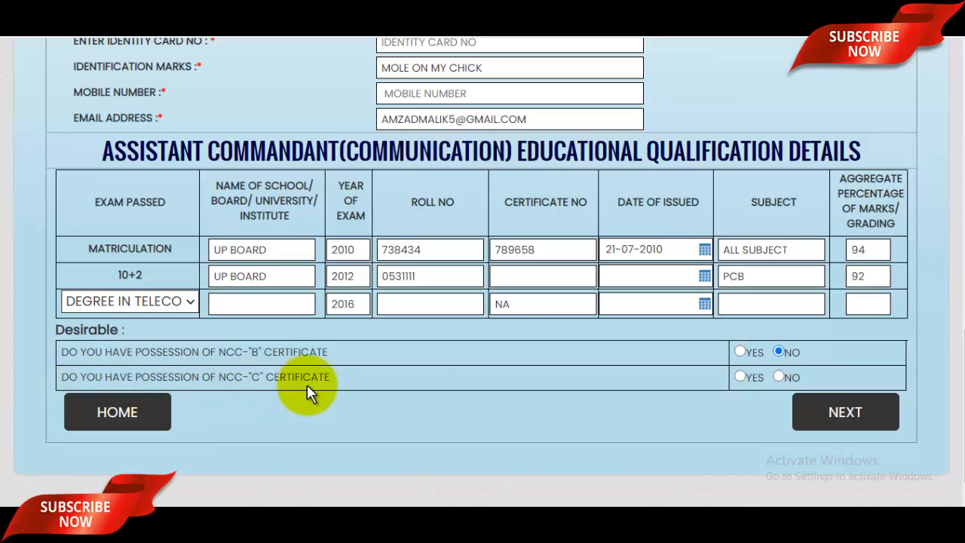
click(781, 375)
scroll(788, 372, up, 6)
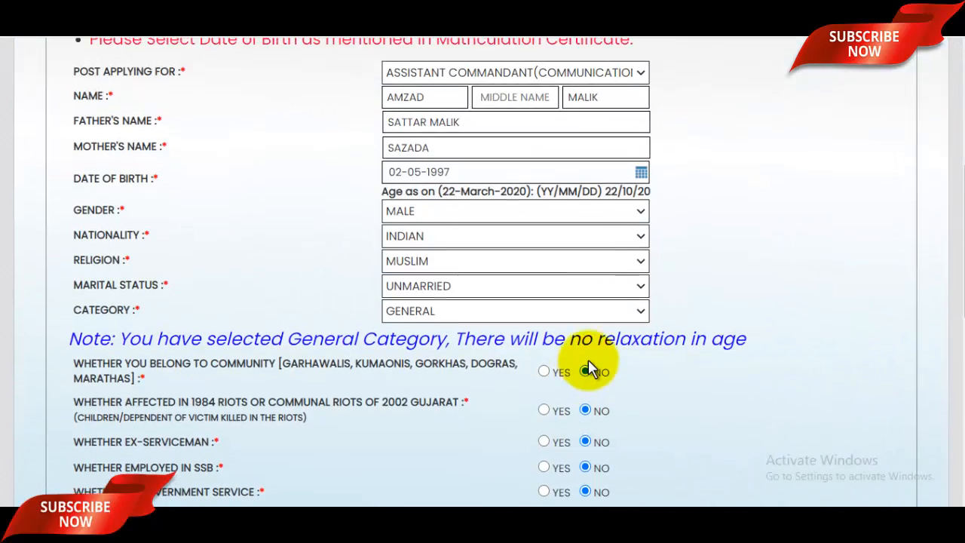
scroll(589, 365, up, 2)
scroll(591, 365, down, 8)
scroll(590, 365, down, 2)
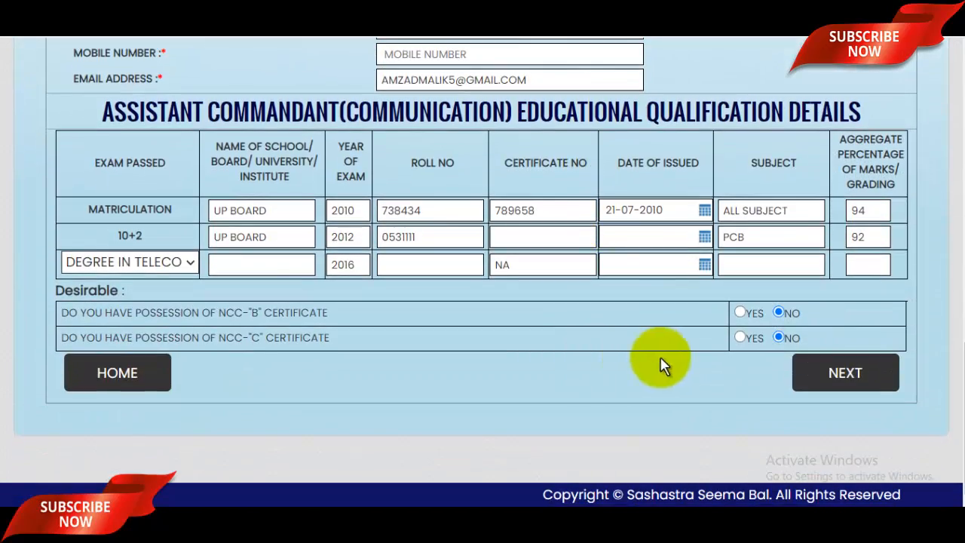
click(868, 381)
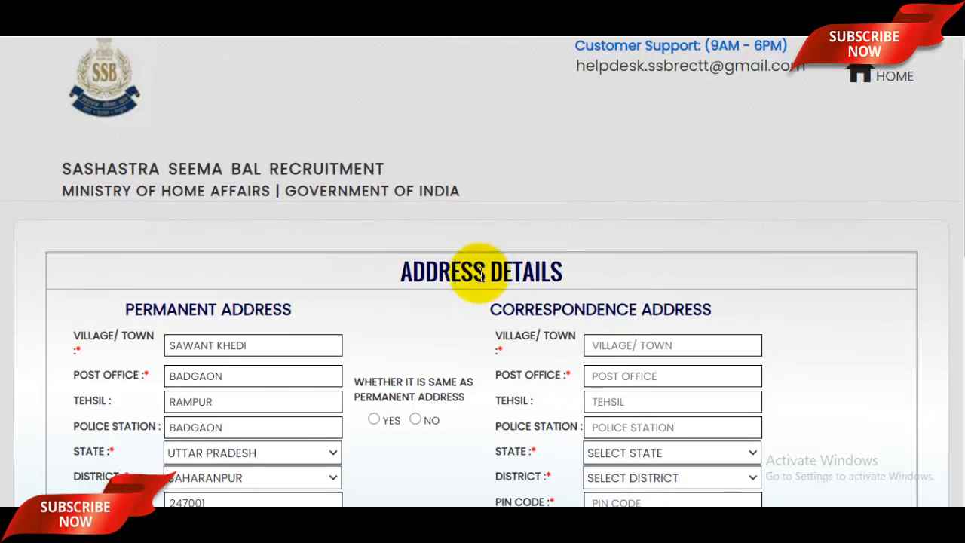
Step: Review the permanent village/town, post office, tehsil and police station entries
scroll(478, 259, down, 3)
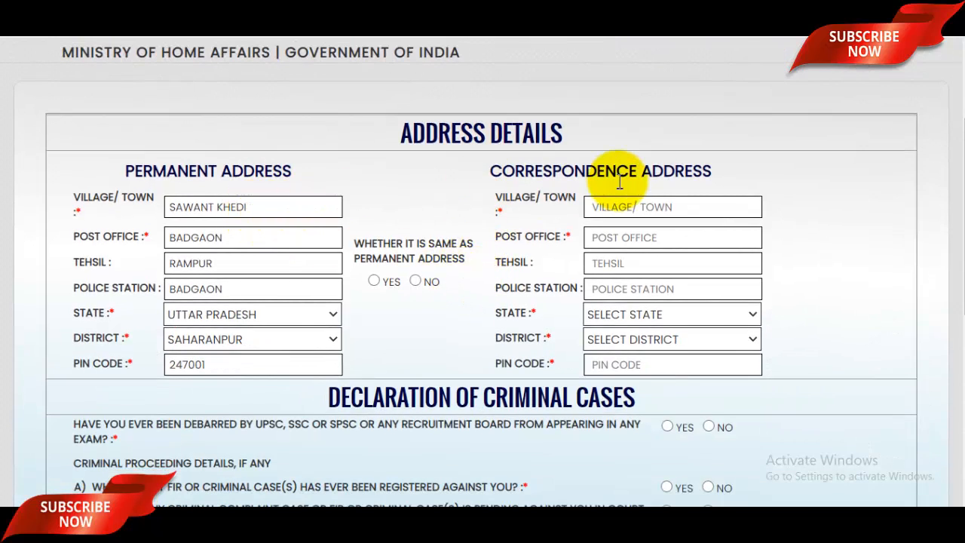
click(284, 209)
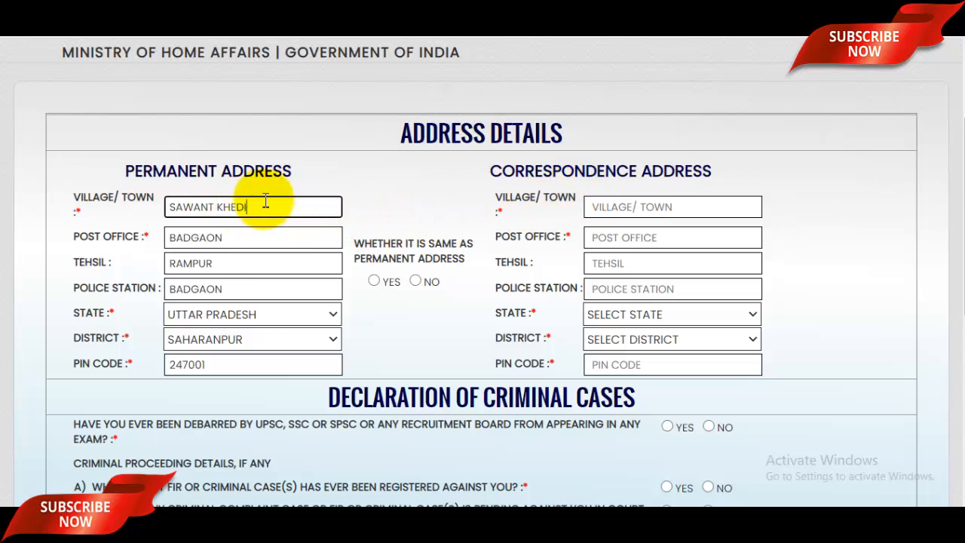
click(256, 230)
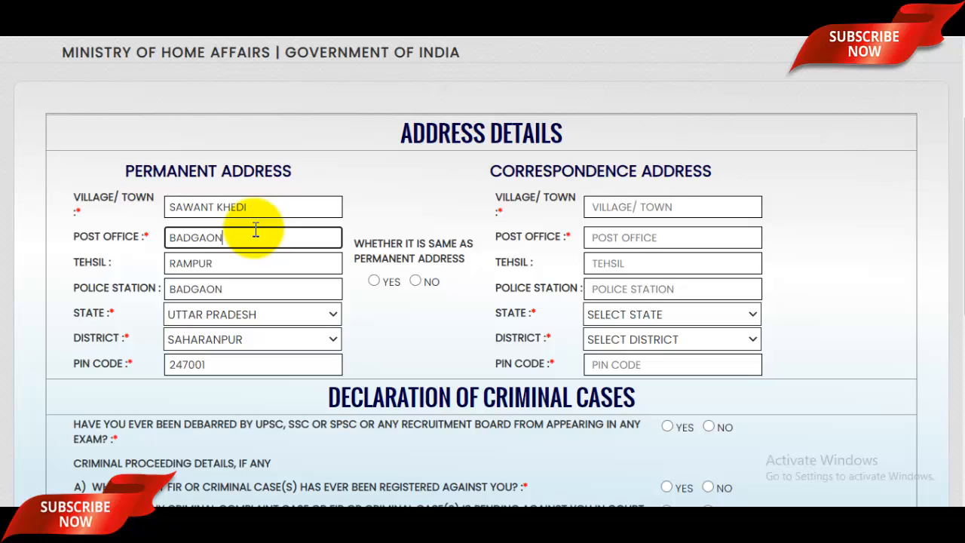
click(258, 264)
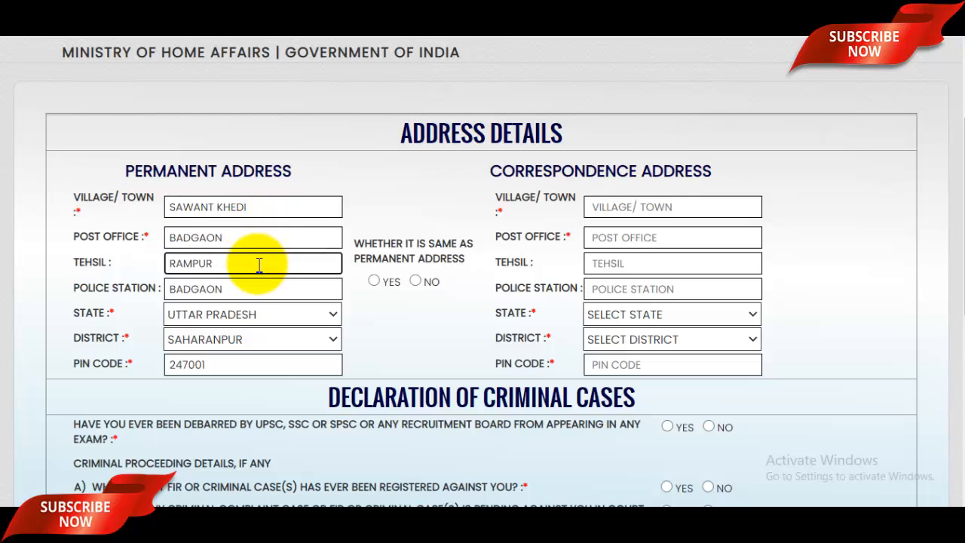
click(263, 293)
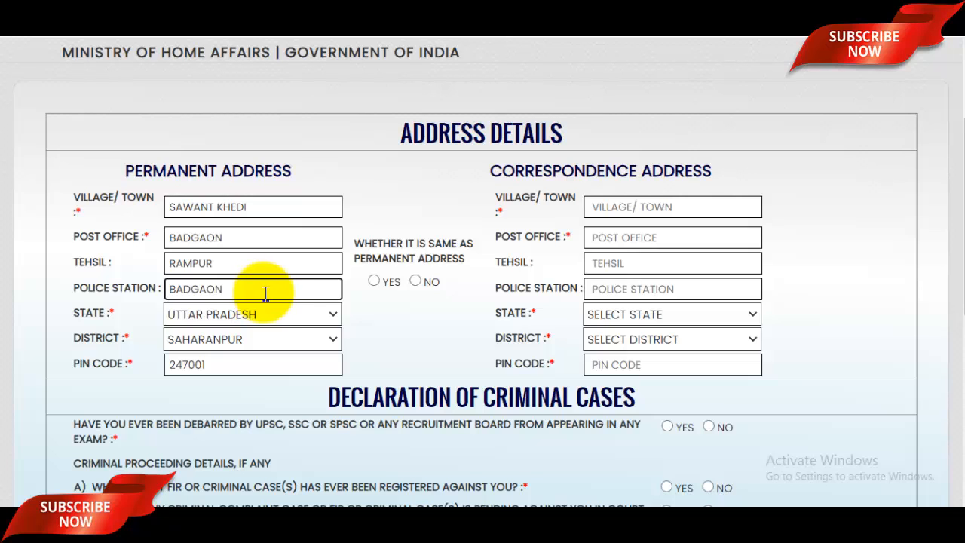
Step: Reselect Uttar Pradesh as the state and Saharanpur as the district
click(278, 316)
scroll(239, 256, down, 2)
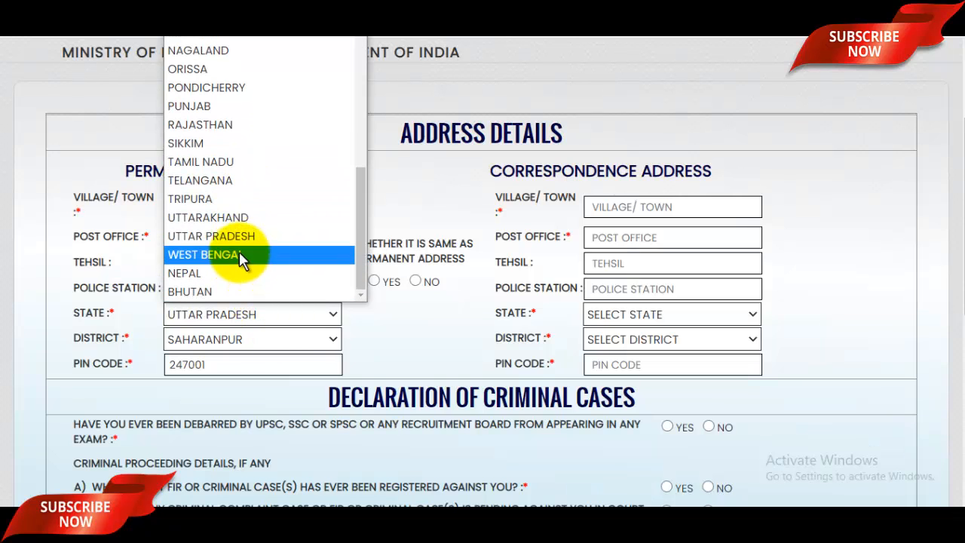
click(240, 234)
click(242, 341)
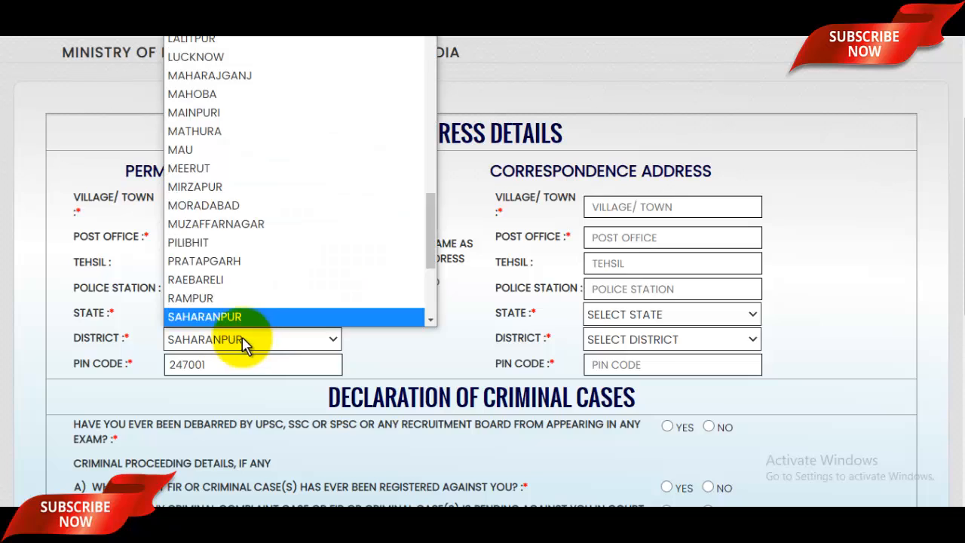
click(343, 317)
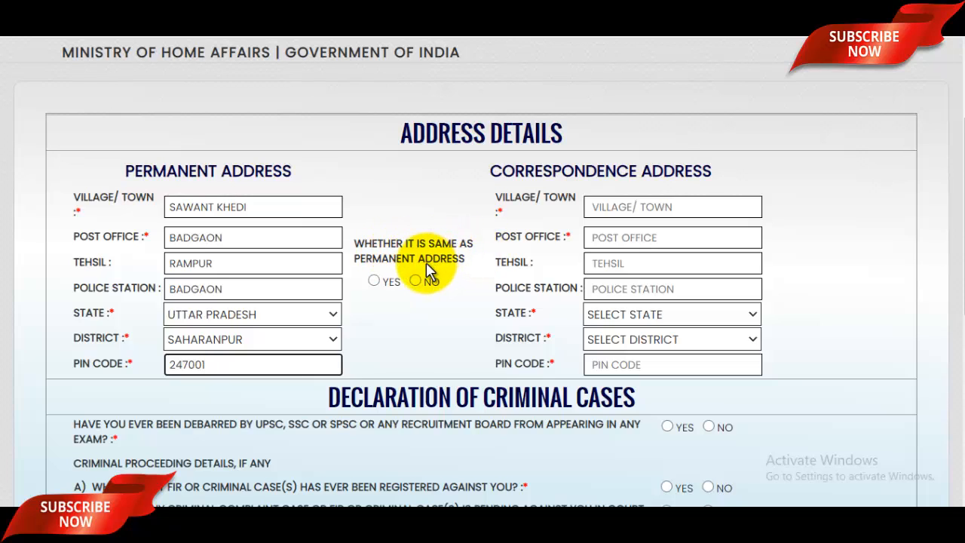
Step: Make the correspondence address the same as the permanent address
click(377, 283)
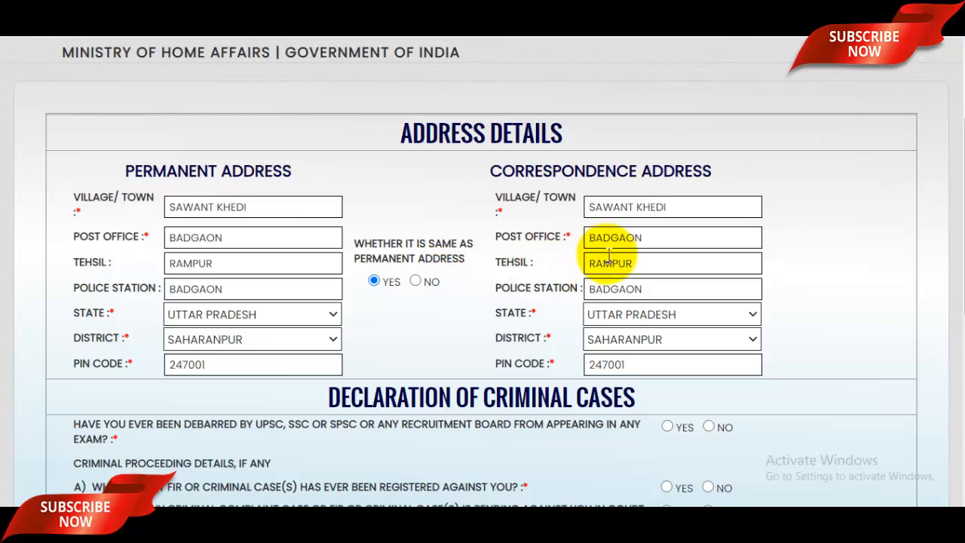
scroll(603, 249, down, 1)
scroll(610, 256, down, 5)
scroll(419, 208, up, 2)
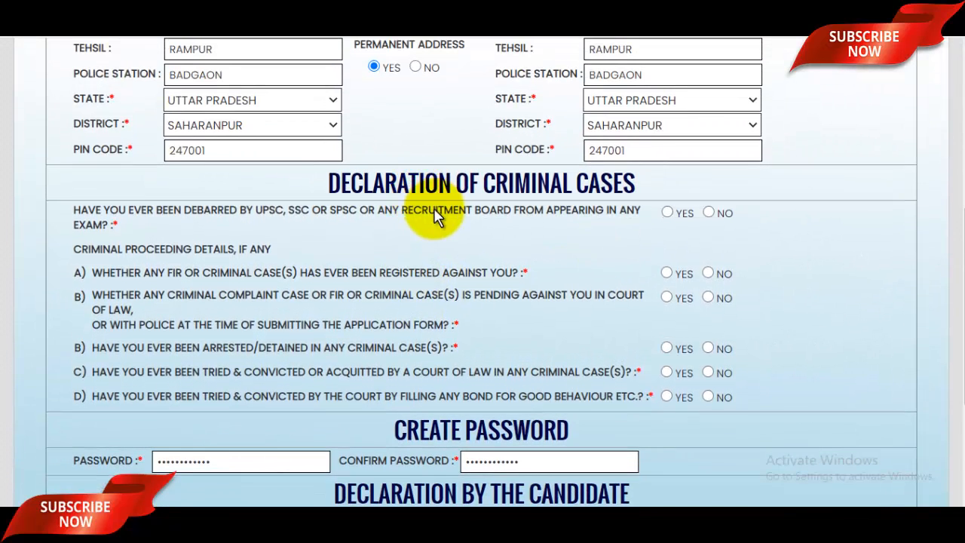
Step: Answer No to all six criminal-case questions, from debarment to good behaviour bond
click(709, 212)
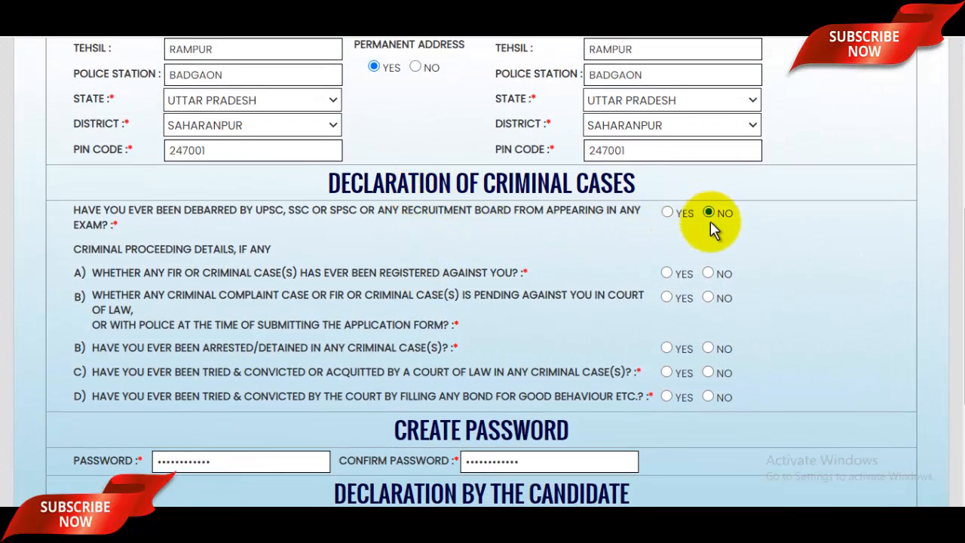
click(708, 273)
click(707, 297)
click(708, 347)
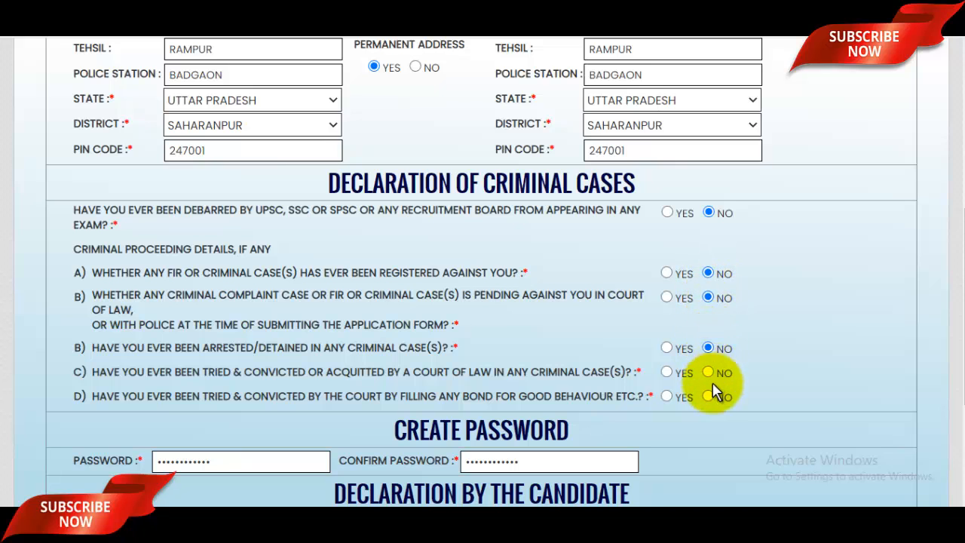
click(709, 372)
click(708, 395)
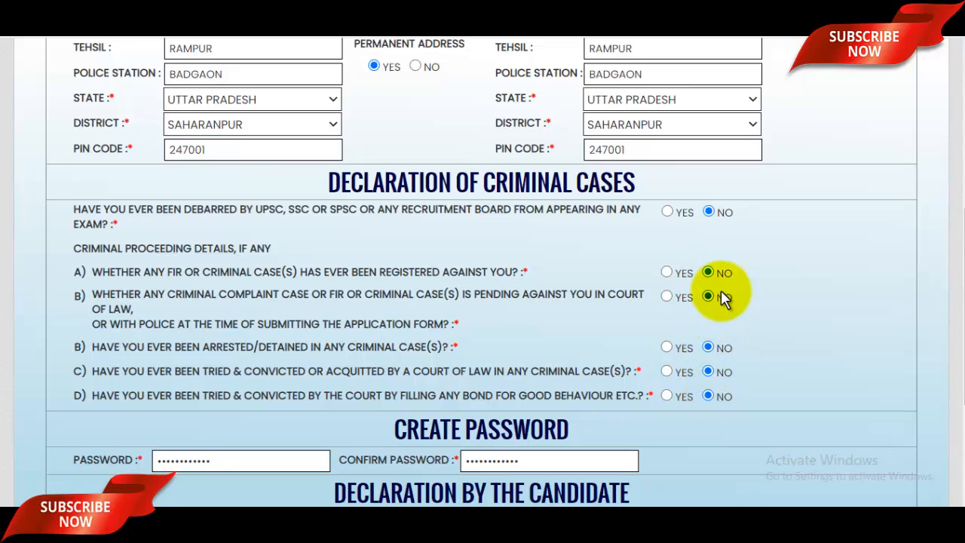
Step: Verify the entered password and its confirmation
scroll(721, 295, down, 2)
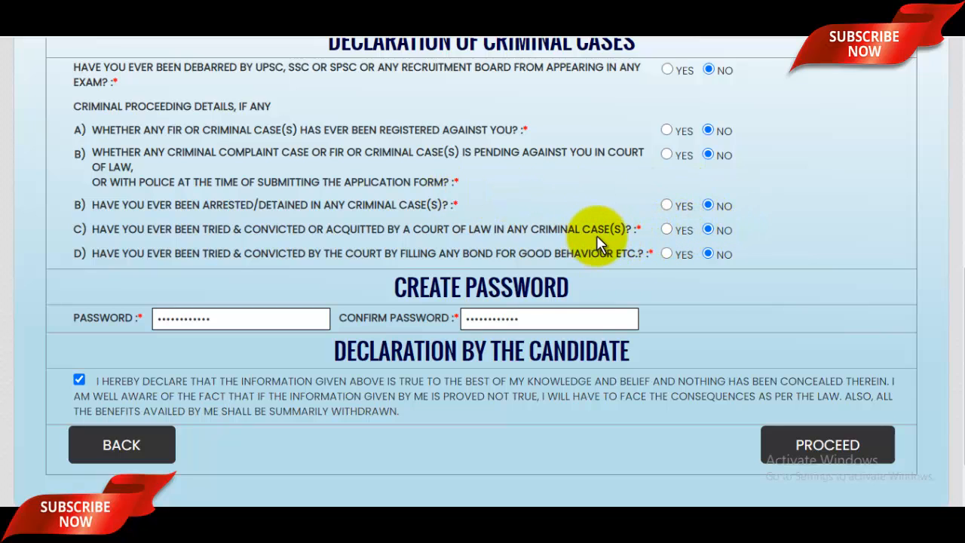
scroll(641, 238, down, 1)
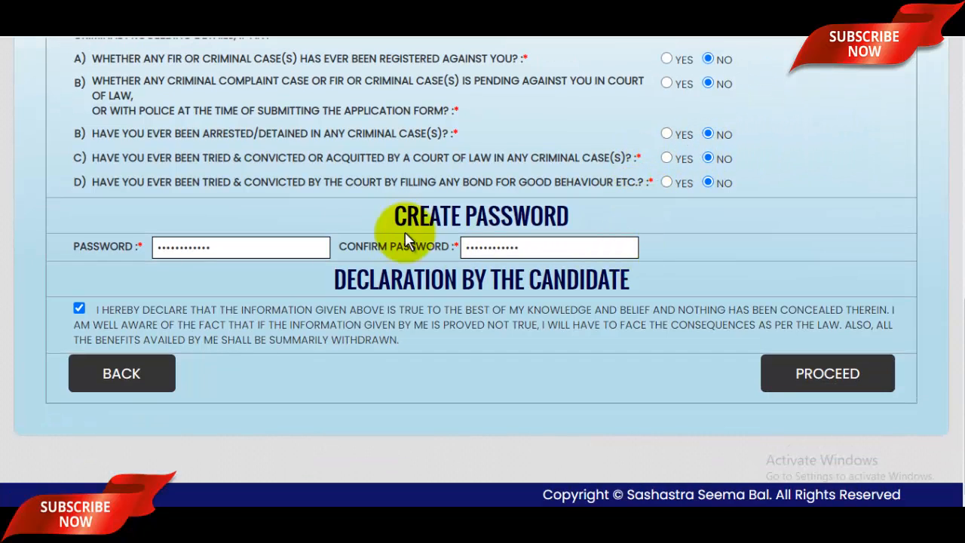
click(261, 246)
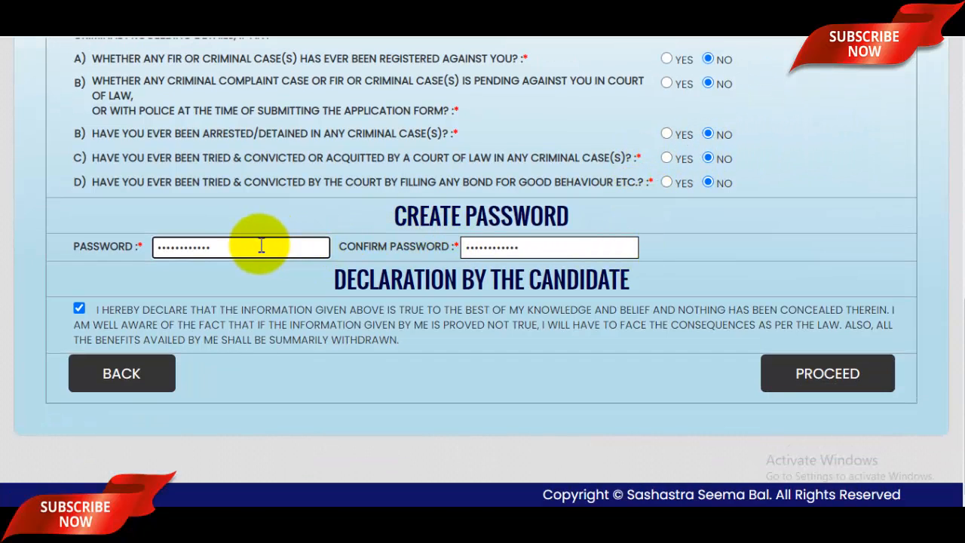
click(573, 250)
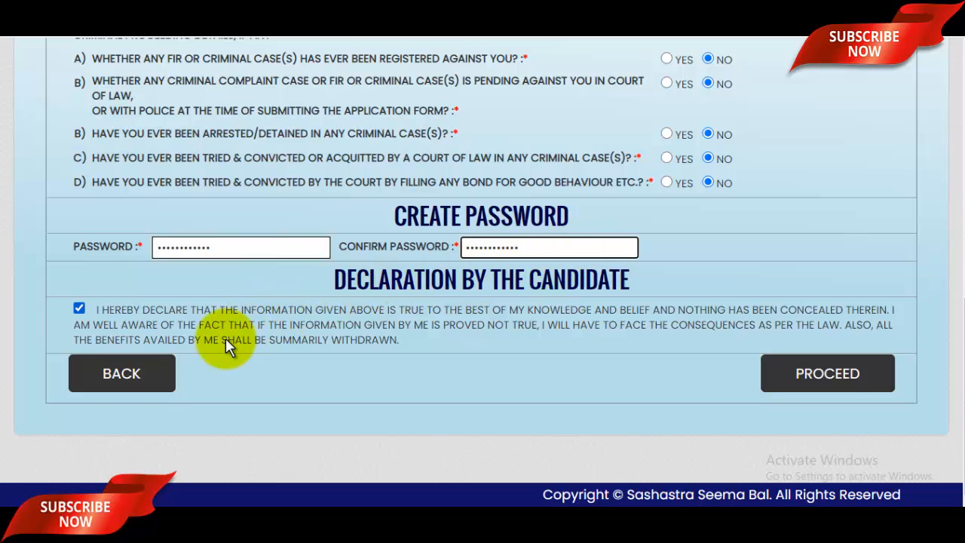
scroll(528, 302, up, 6)
scroll(601, 284, down, 6)
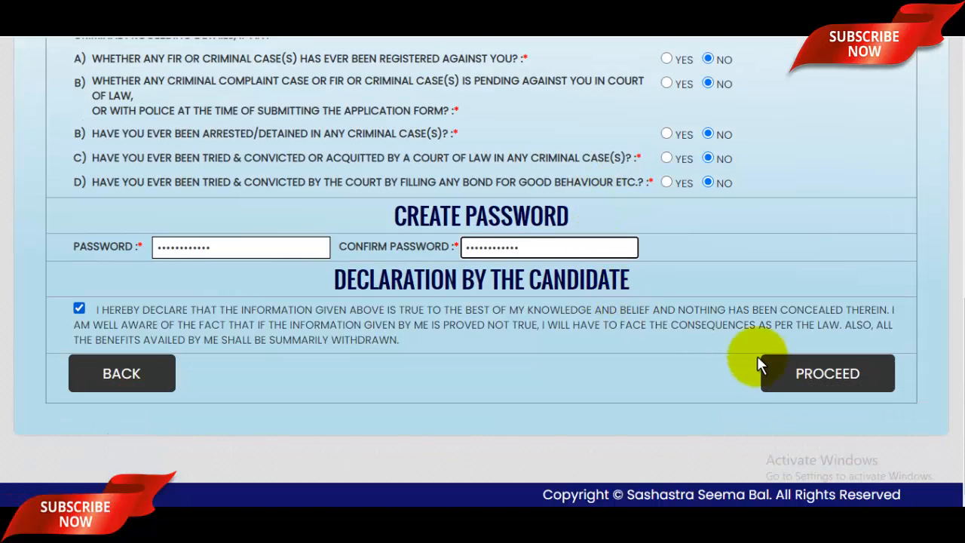
Step: Submit the form to reach the application preview page
click(838, 376)
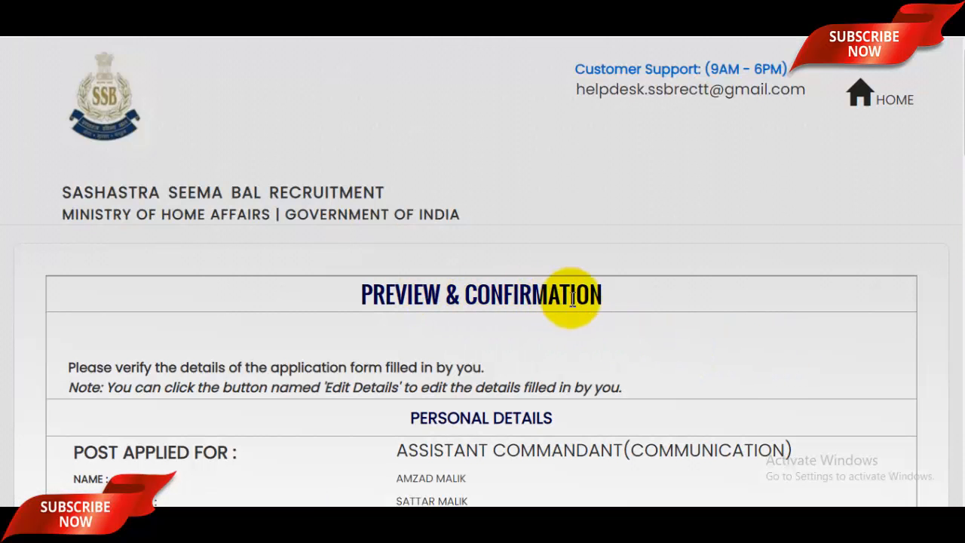
scroll(737, 324, down, 2)
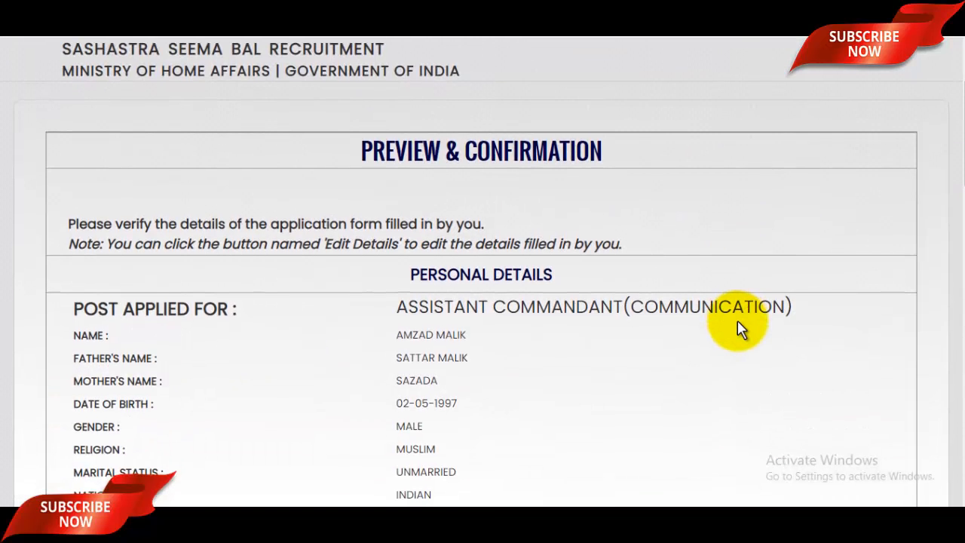
scroll(737, 320, down, 8)
scroll(738, 320, down, 10)
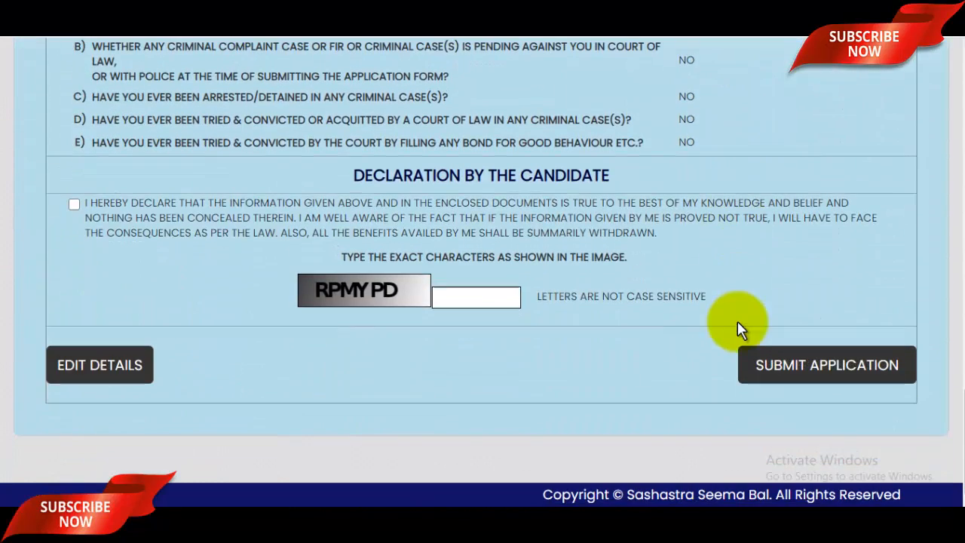
Step: Enter the captcha, accept the declaration, and confirm both submission prompts
click(483, 294)
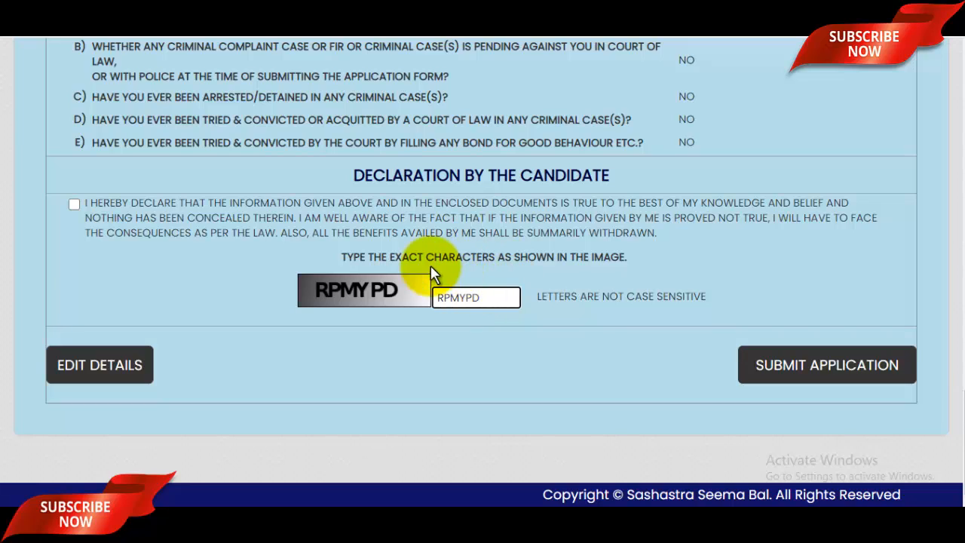
click(74, 205)
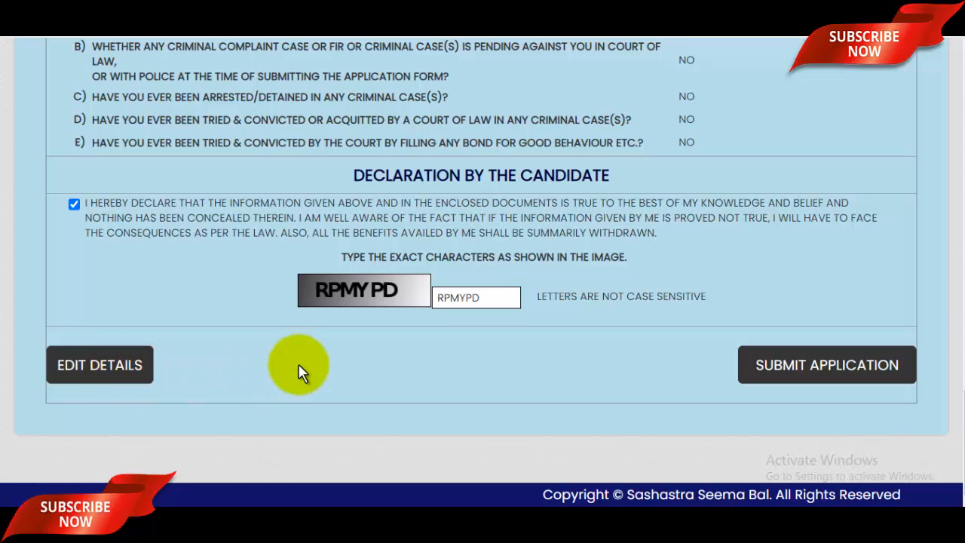
click(792, 367)
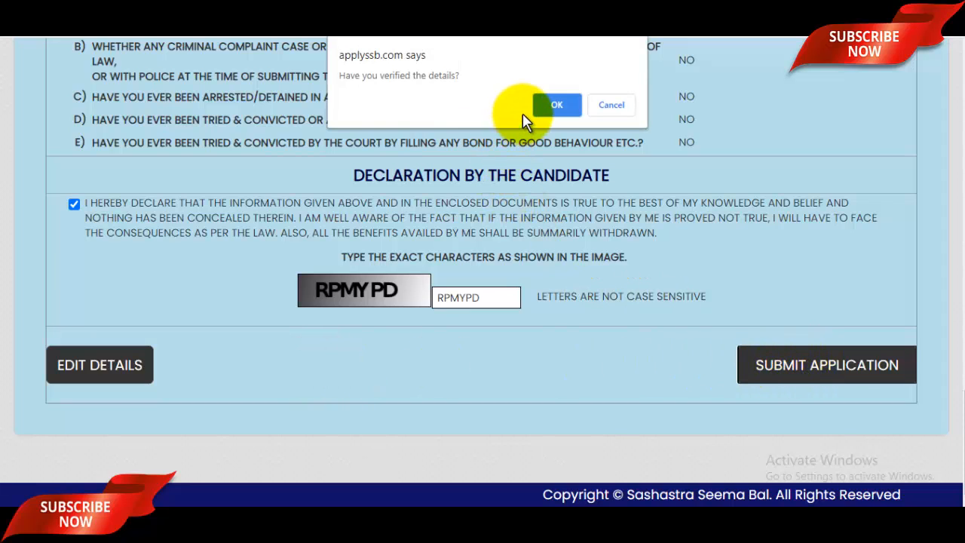
click(555, 103)
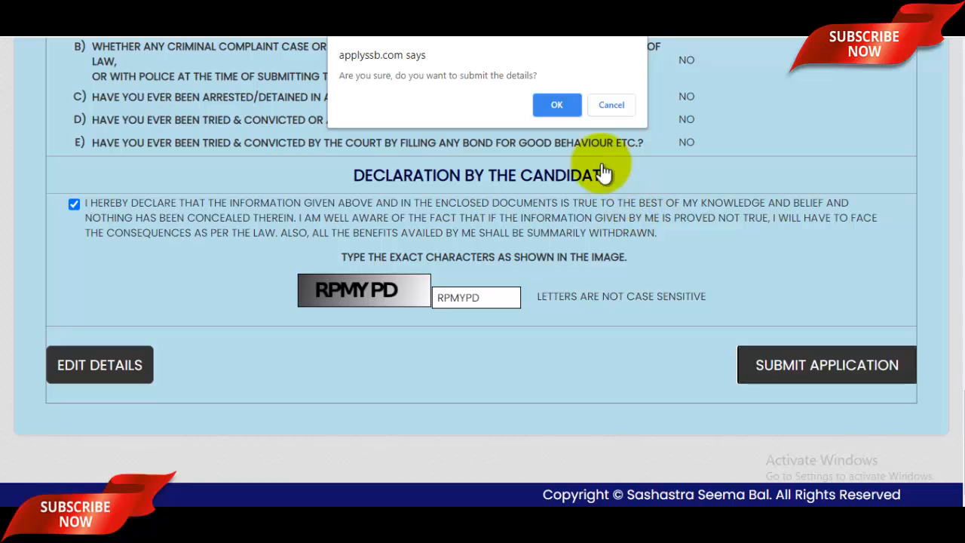
click(555, 103)
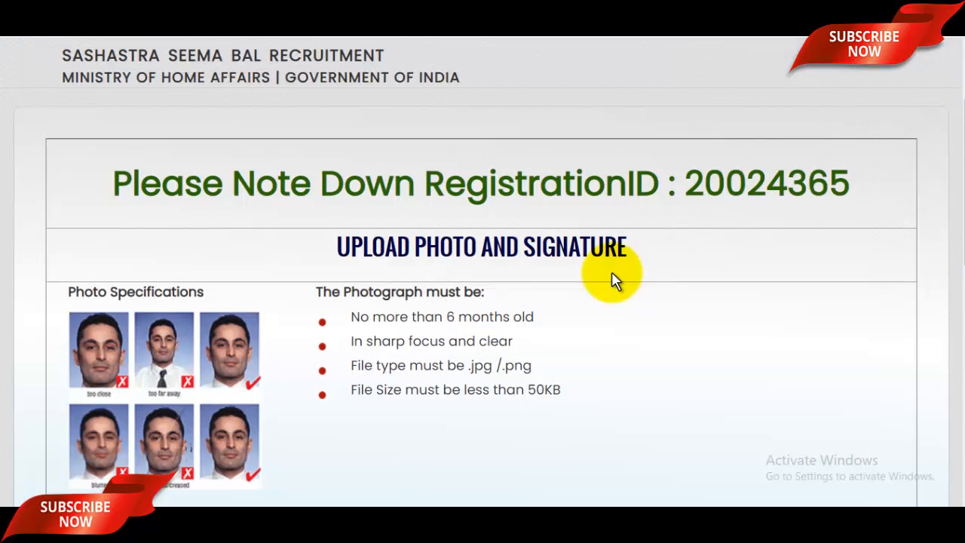
Step: Upload the applicant's photo file
scroll(393, 253, up, 1)
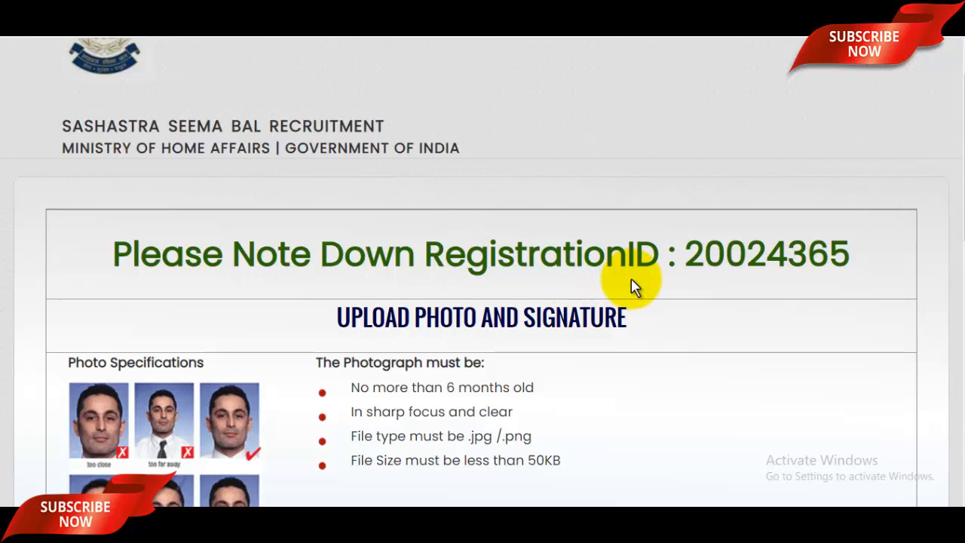
scroll(633, 285, down, 2)
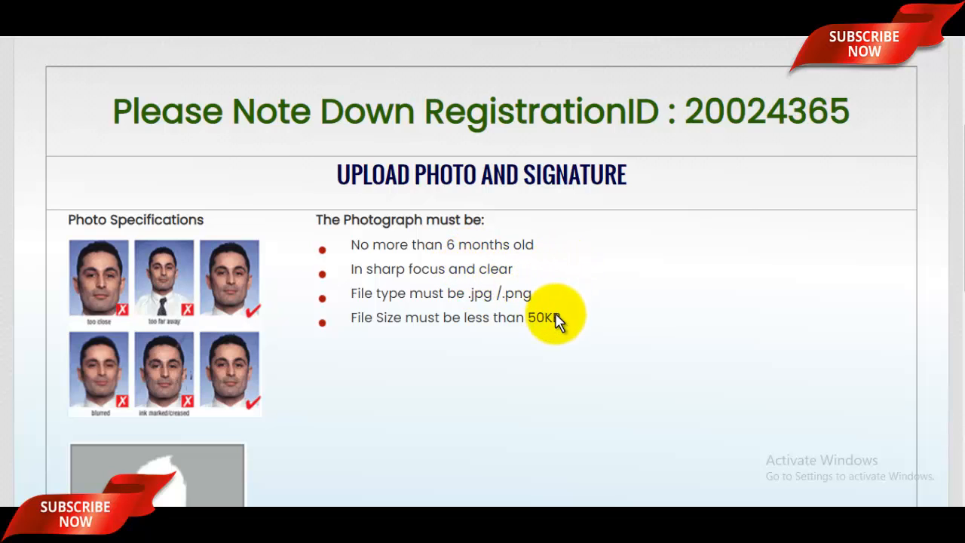
scroll(445, 304, down, 4)
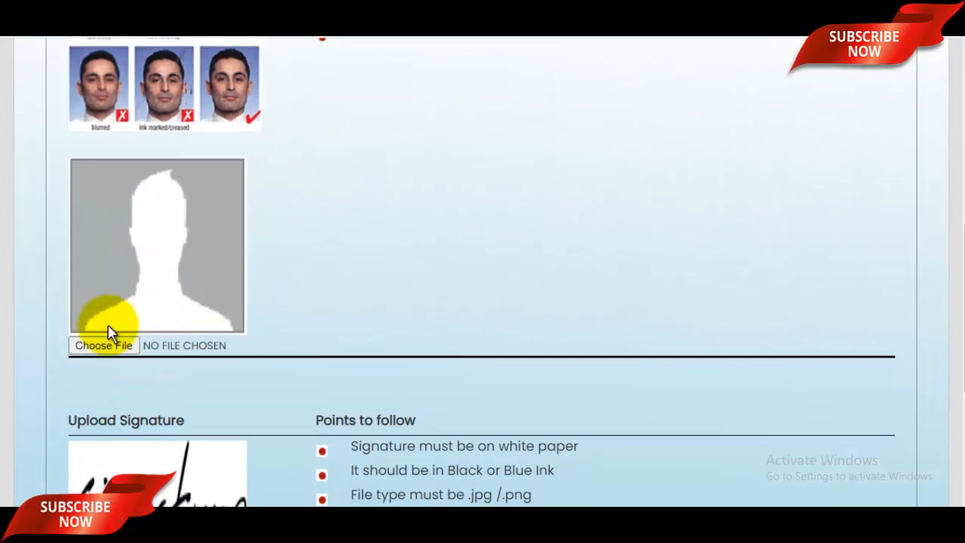
click(96, 351)
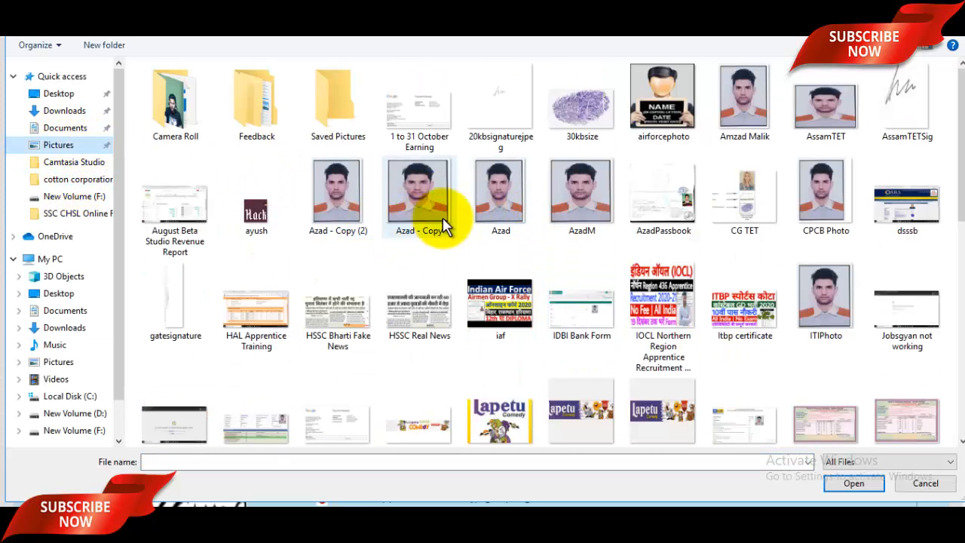
click(572, 208)
click(872, 493)
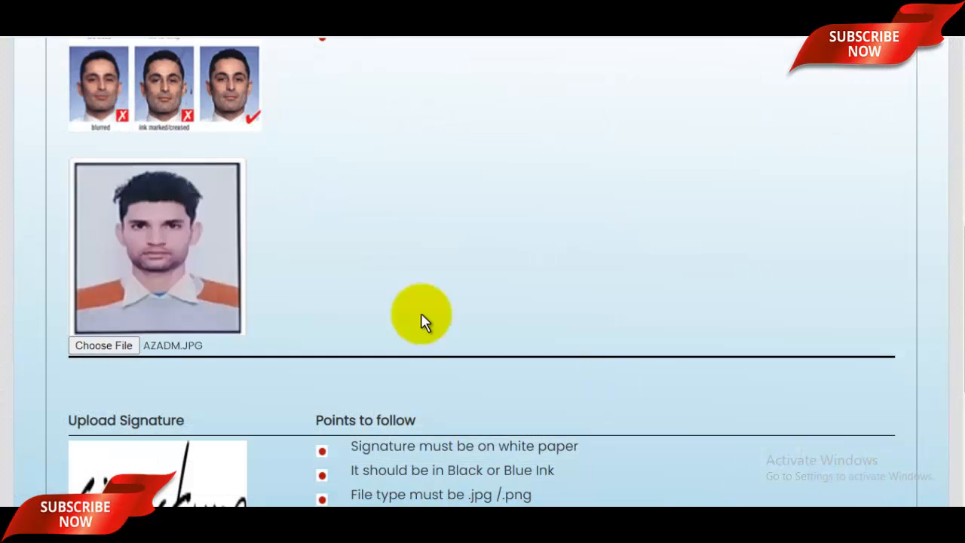
Step: Upload SIGNATURERANDOM.JPG as the signature image
scroll(222, 233, down, 4)
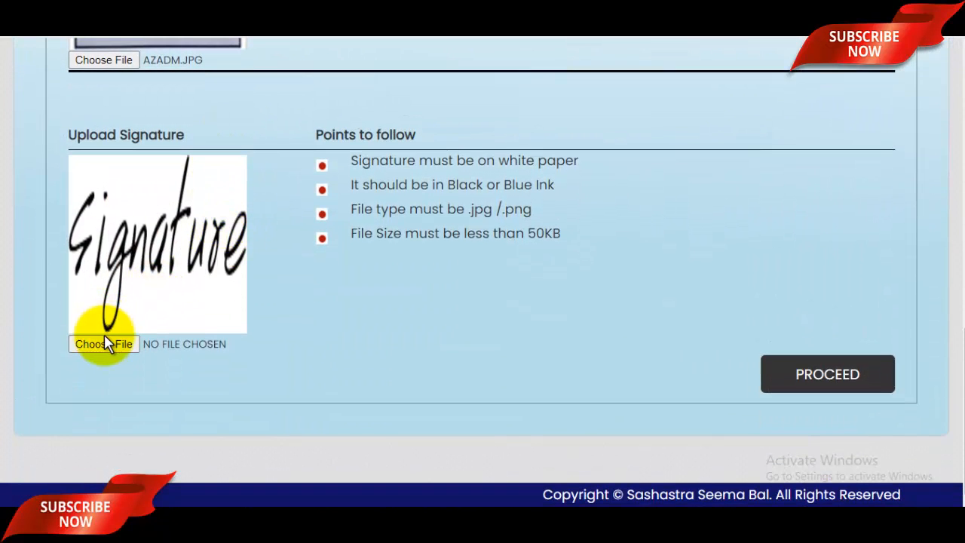
click(104, 344)
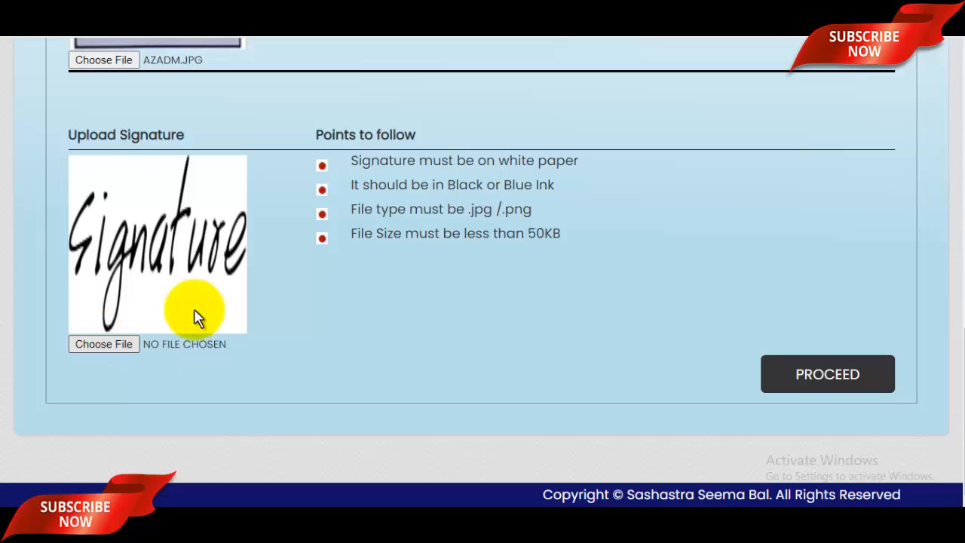
scroll(571, 332, down, 15)
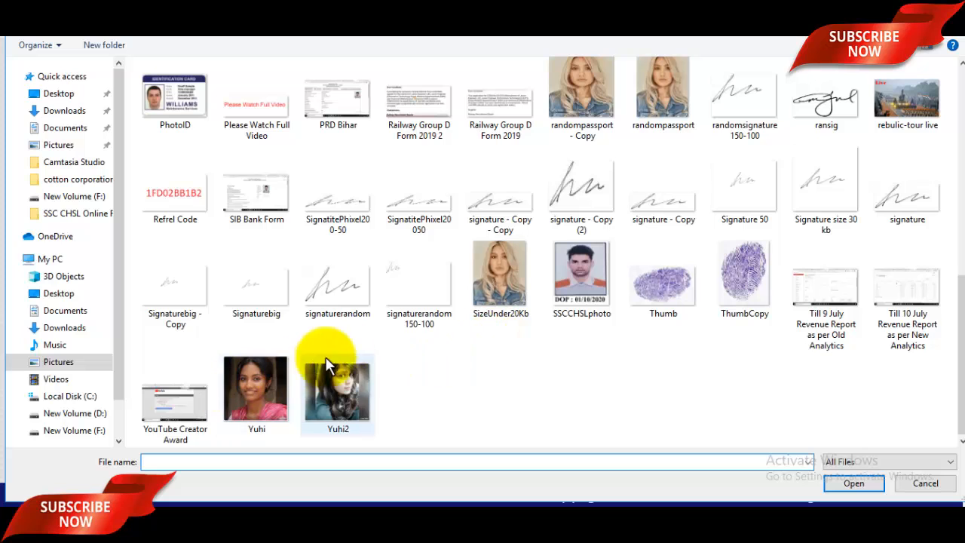
click(345, 290)
click(854, 483)
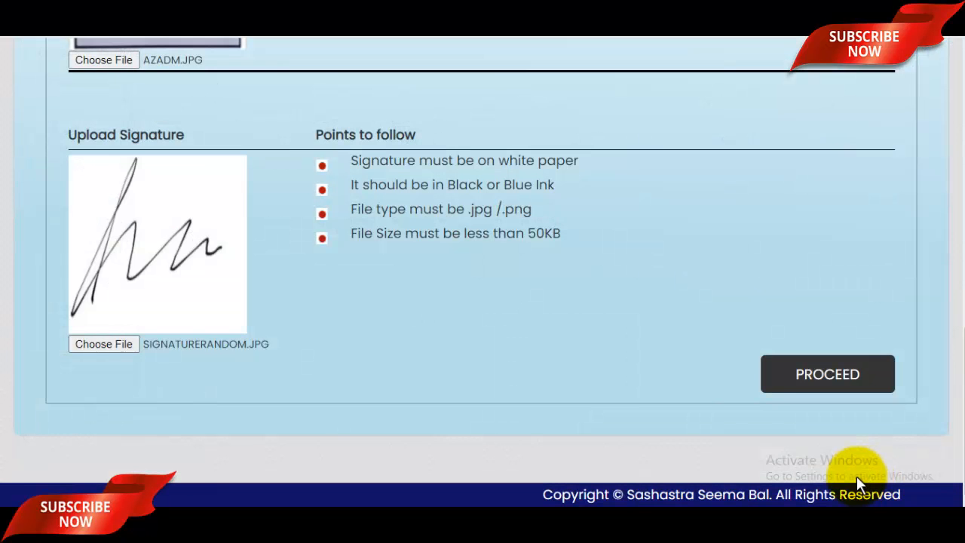
scroll(376, 274, up, 5)
scroll(530, 309, down, 5)
scroll(573, 315, up, 5)
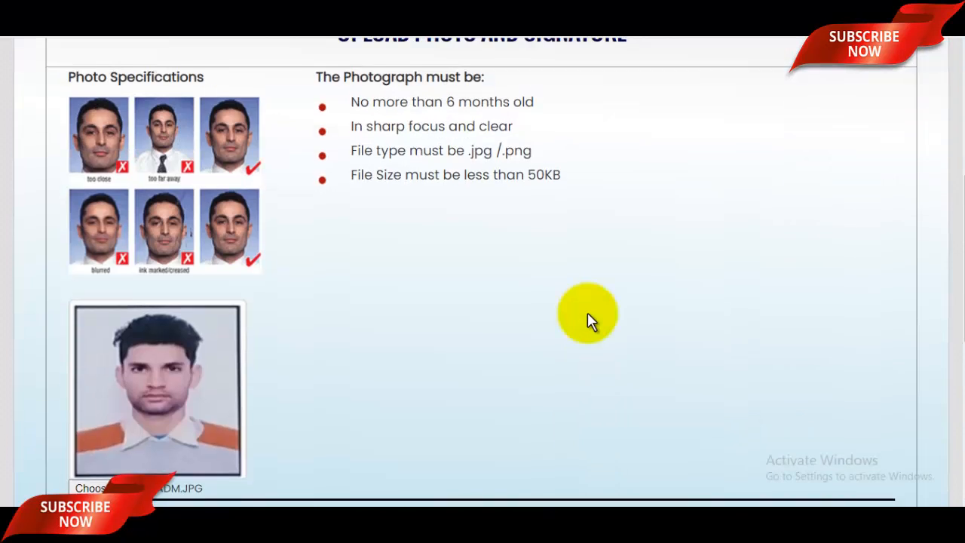
scroll(716, 354, down, 5)
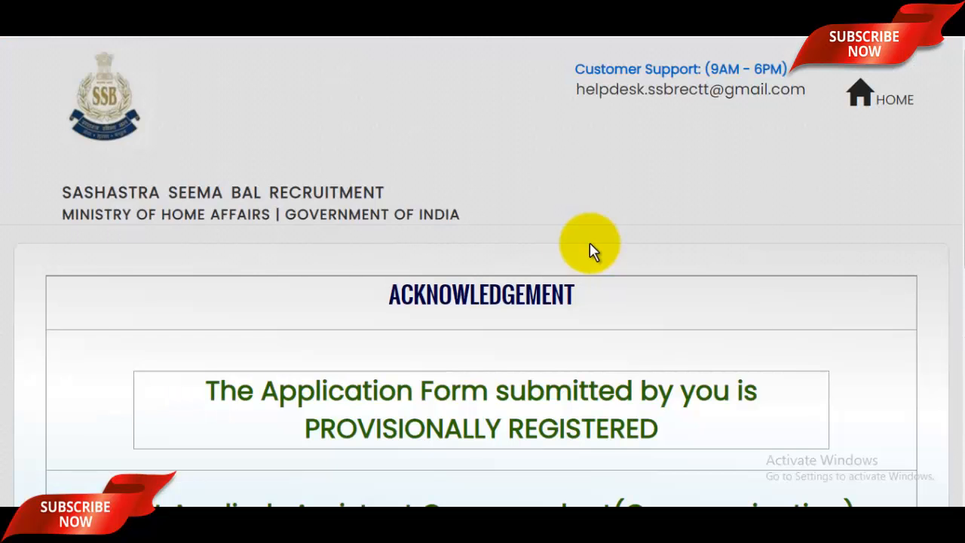
Step: Pay the 400 application fee online from the acknowledgement page
scroll(590, 245, down, 4)
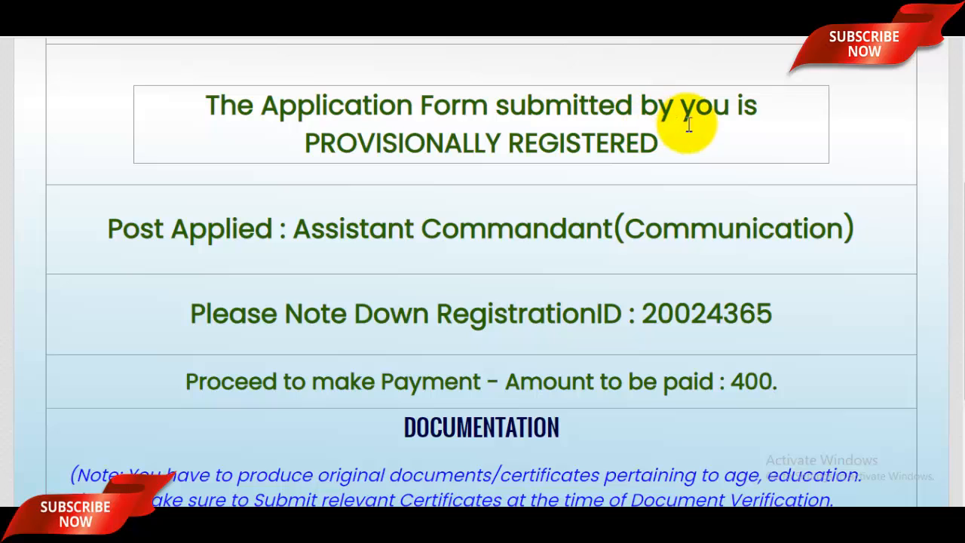
scroll(560, 147, down, 3)
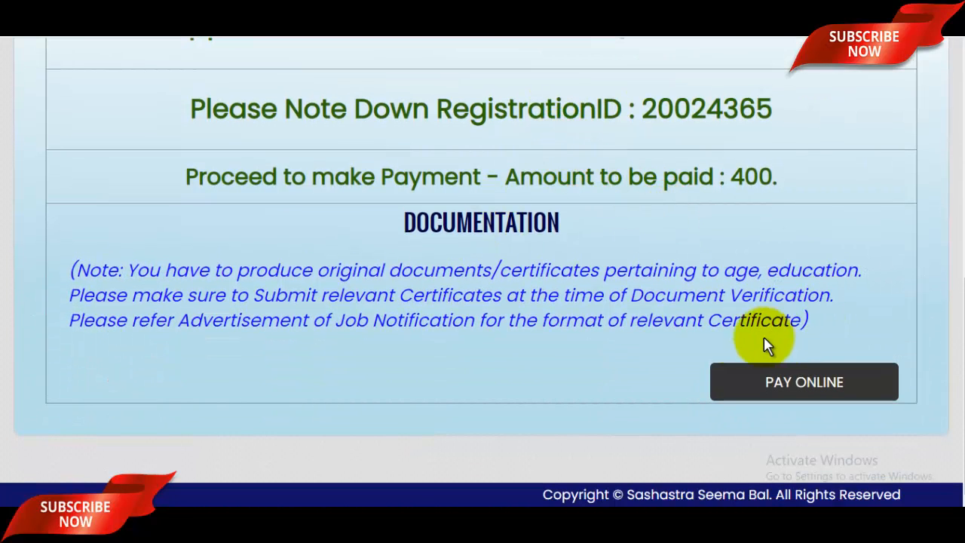
click(803, 384)
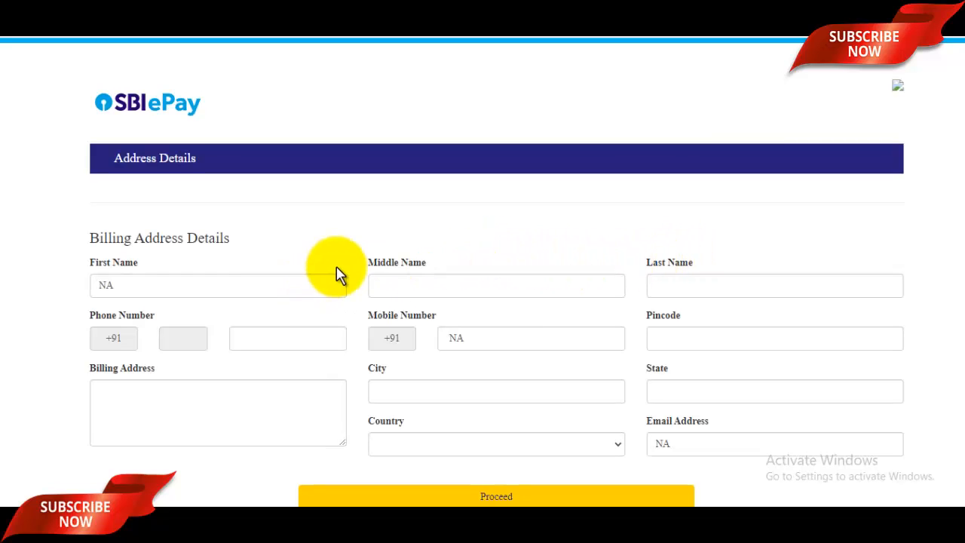
Step: Browse Internet Banking, BHIM UPI and Debit/Credit Card options for the 400.00 fee, then return to the portal
scroll(339, 275, down, 5)
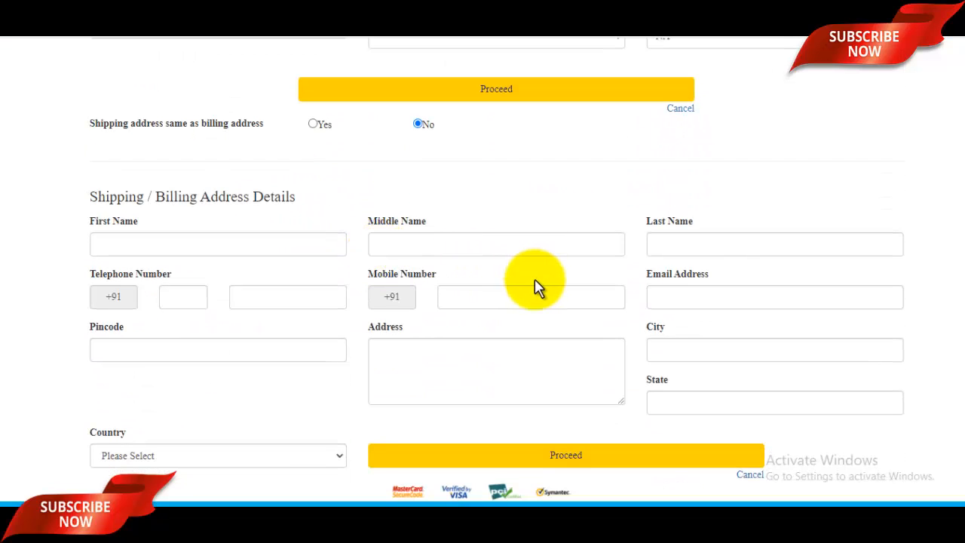
scroll(535, 284, up, 5)
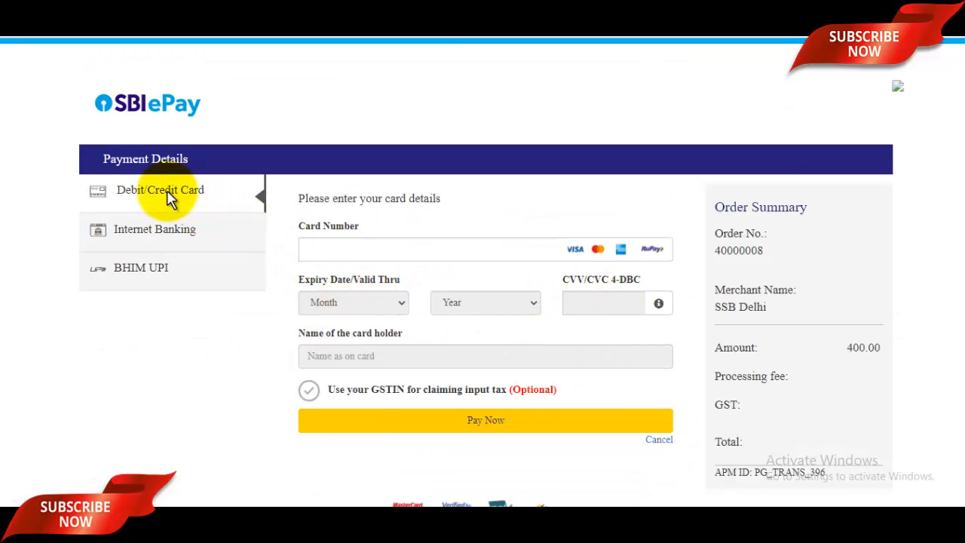
click(160, 236)
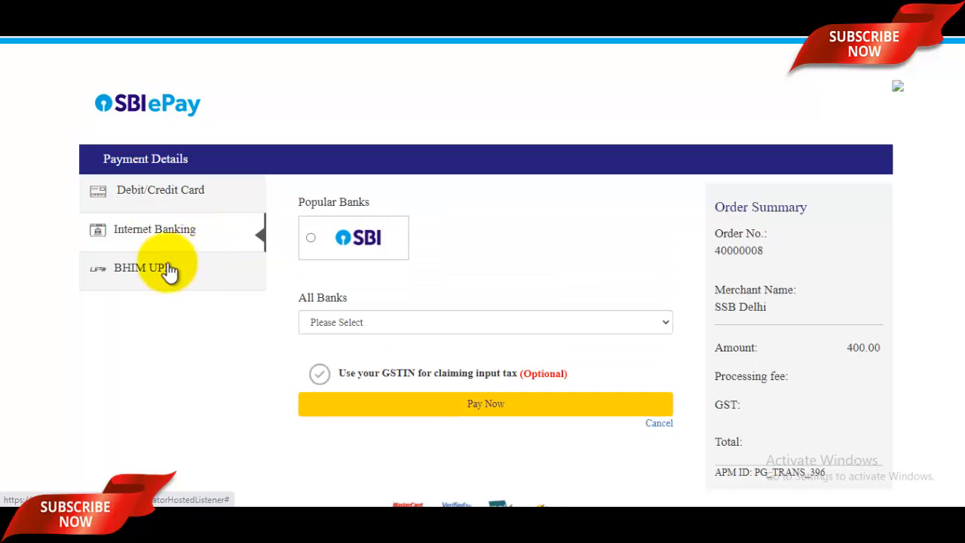
click(142, 271)
click(144, 199)
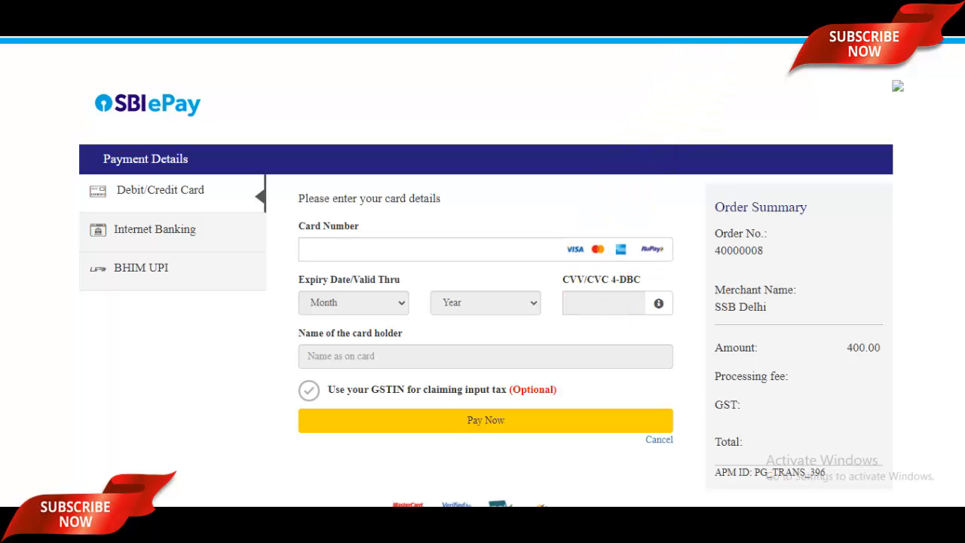
click(720, 12)
Step: Scroll up to the ACKNOWLEDGEMENT header confirming the Assistant Commandant (Communication) provisional registration
scroll(680, 225, up, 4)
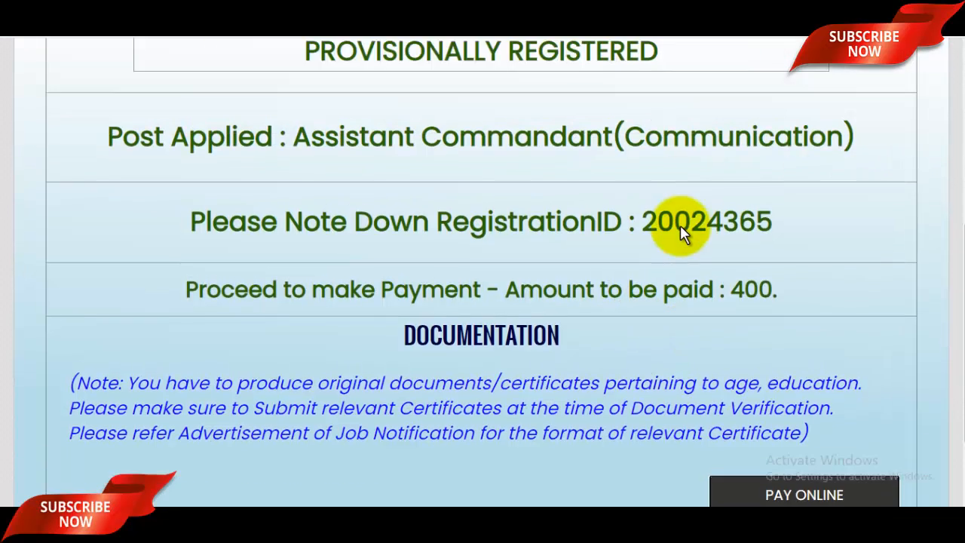
scroll(684, 251, down, 1)
scroll(682, 270, down, 1)
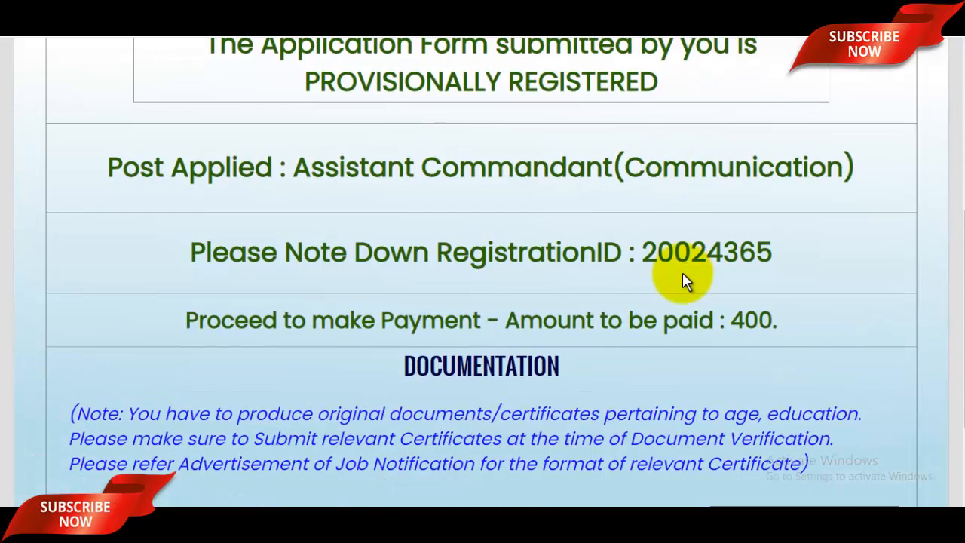
scroll(682, 273, up, 3)
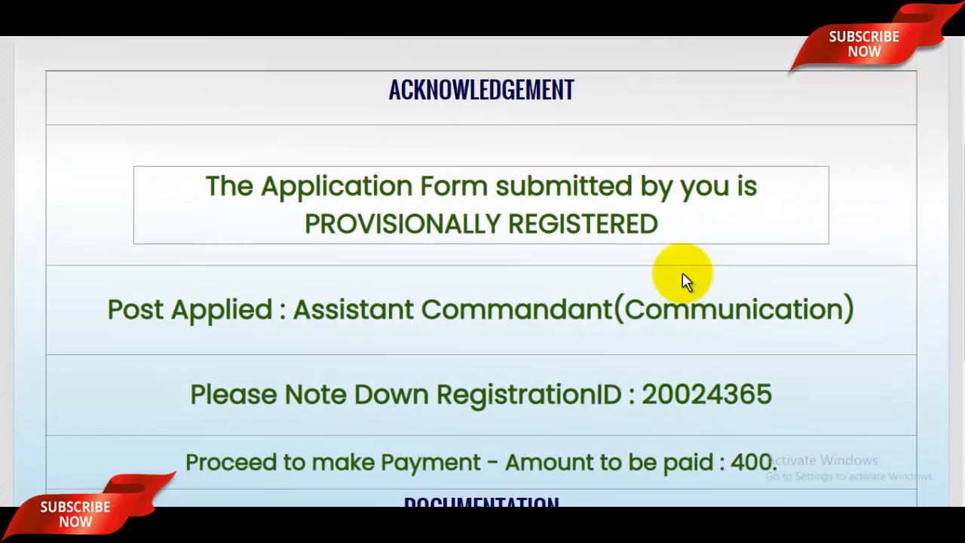
scroll(682, 280, up, 2)
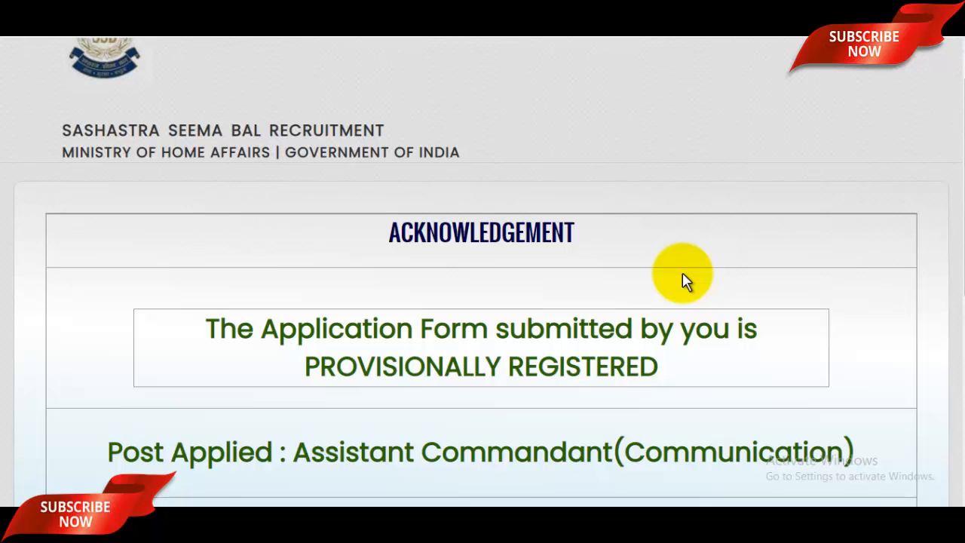
scroll(686, 280, up, 1)
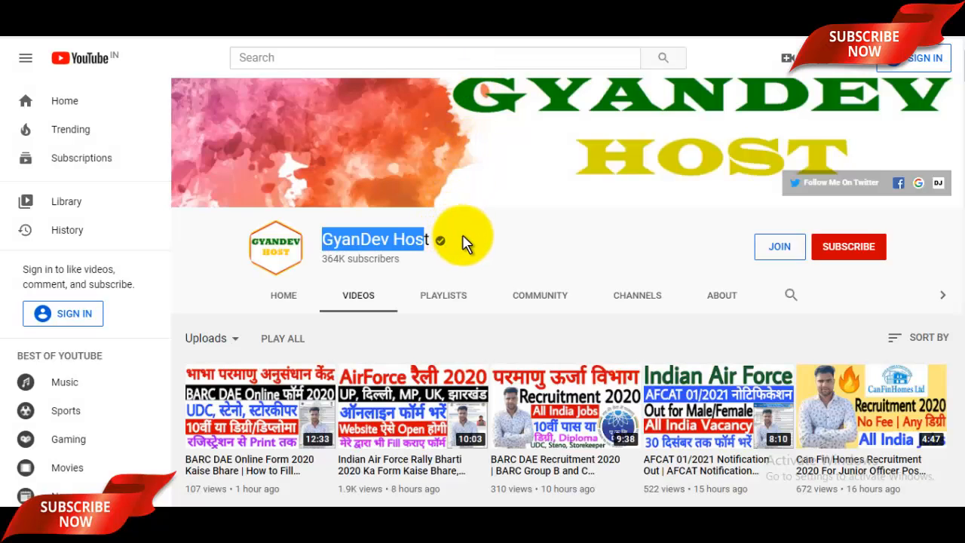
Step: On the GyanDev Host channel's YouTube Videos page, highlight the channel name text
click(467, 238)
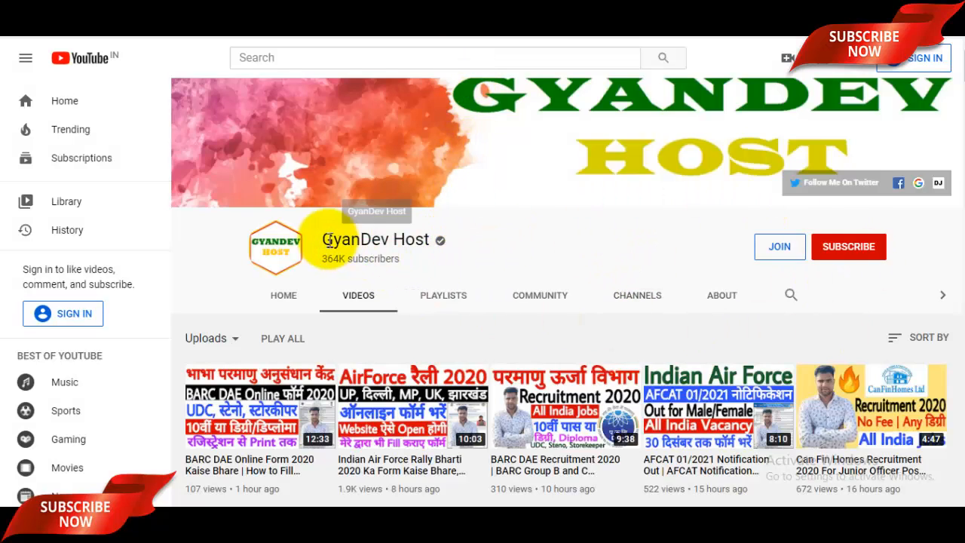
drag(322, 239, 424, 239)
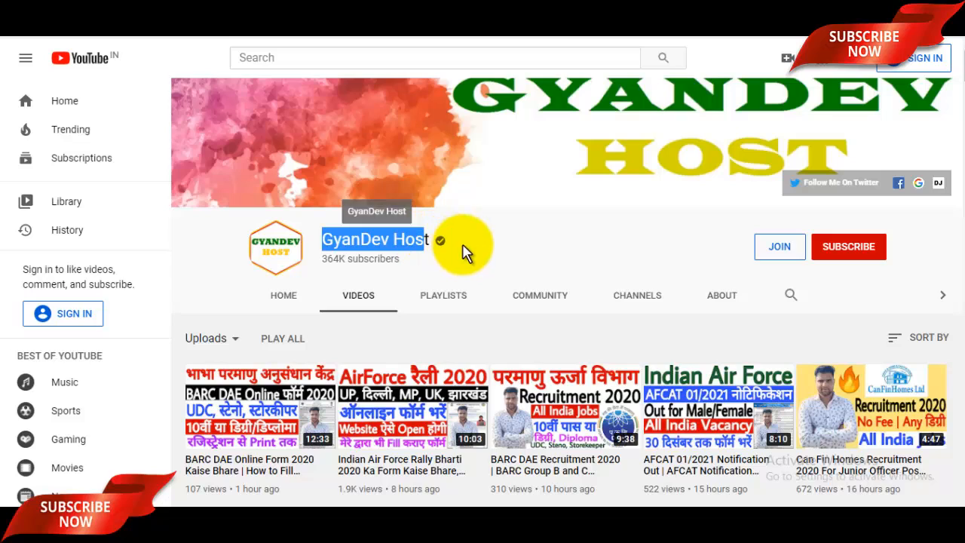